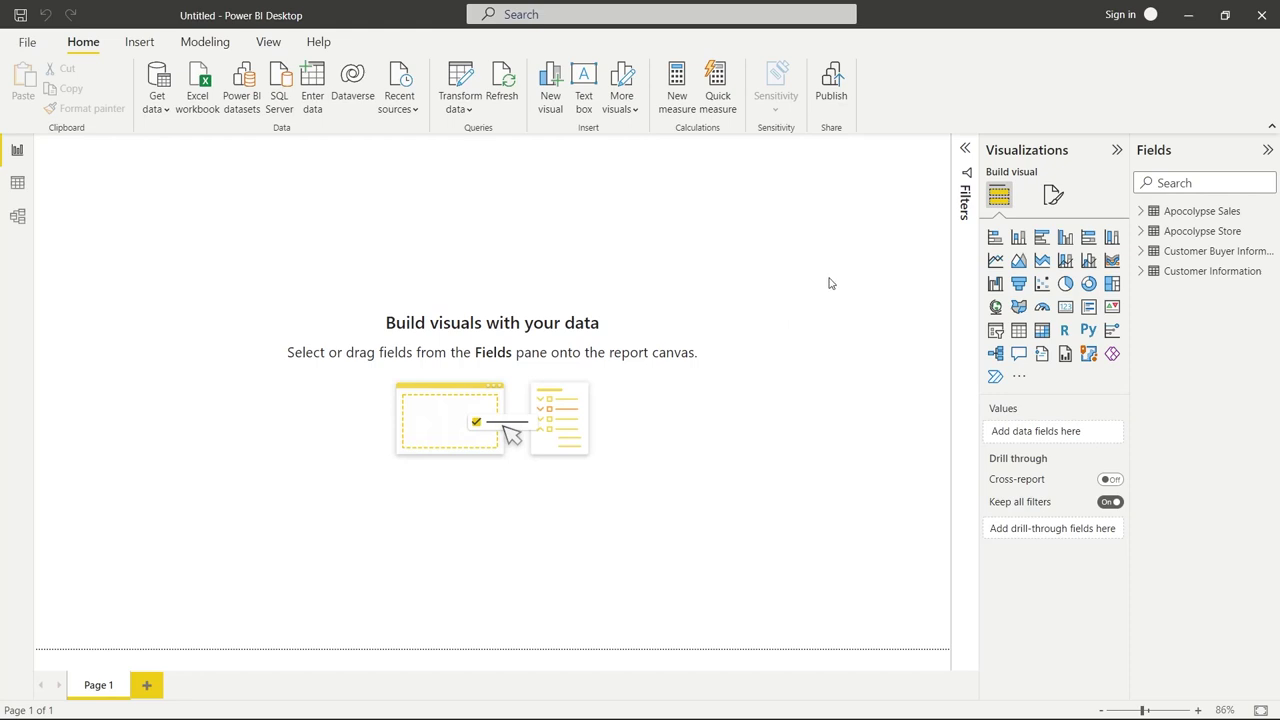
Step: Show the Apocolypse Sales rows in Data view and open the Customer field's context menu
{"action": "left_click", "coordinate": [1140, 214]}
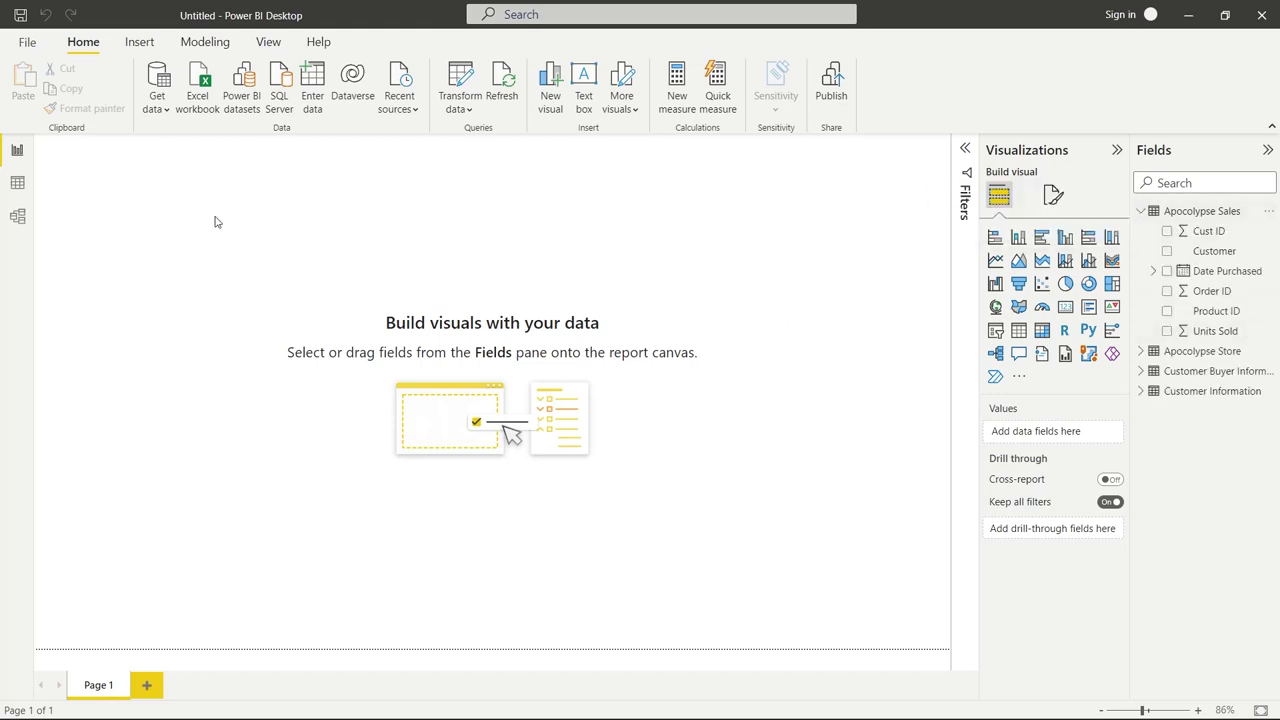
{"action": "left_click", "coordinate": [18, 185]}
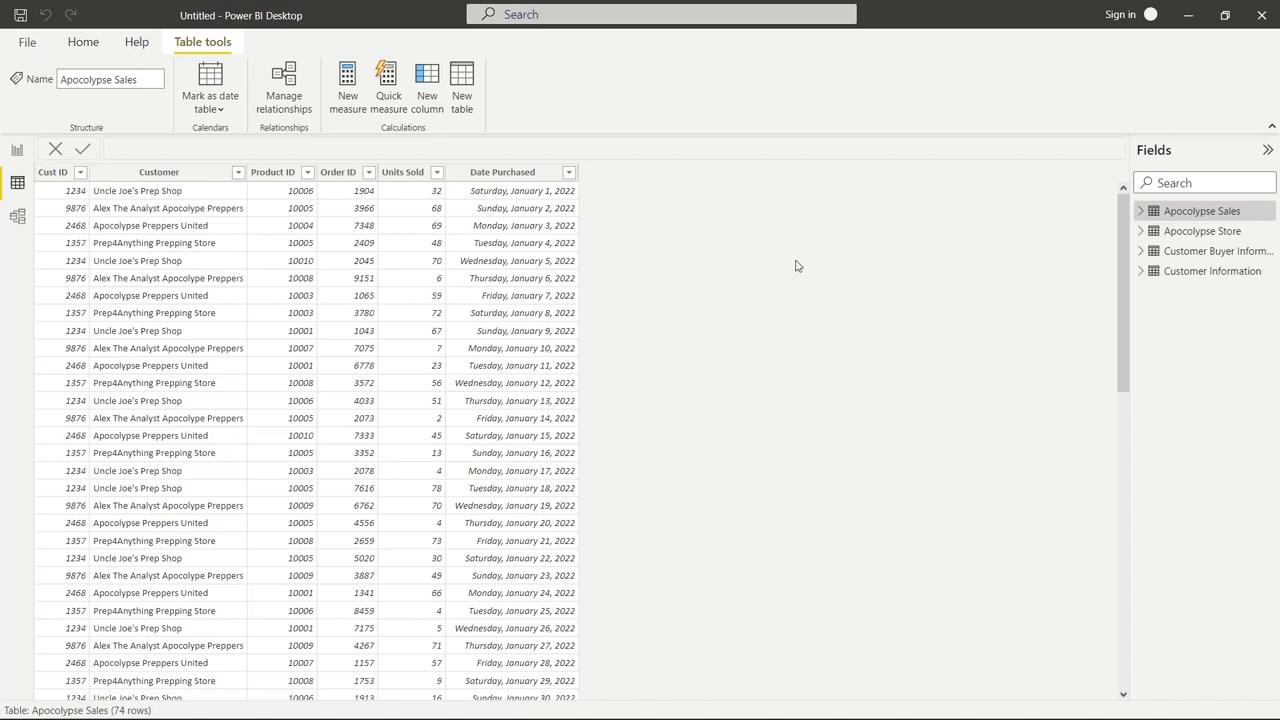
{"action": "right_click", "coordinate": [213, 177]}
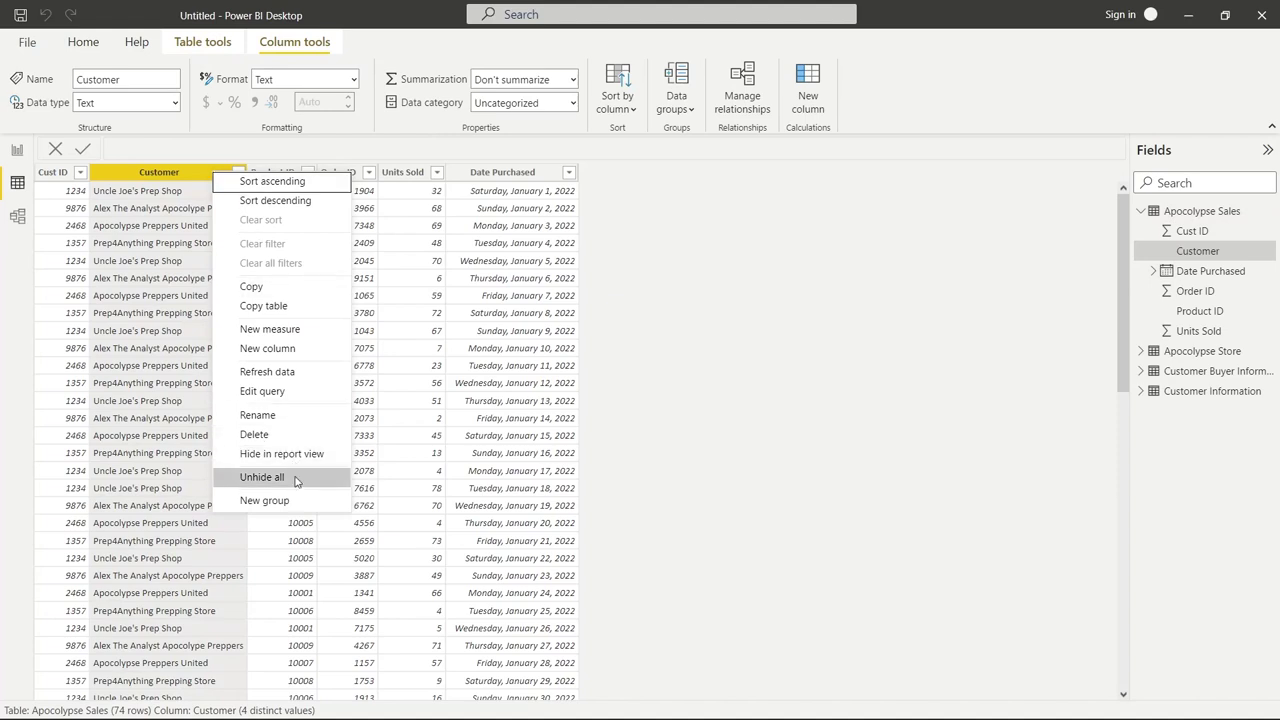
{"action": "left_click", "coordinate": [790, 345]}
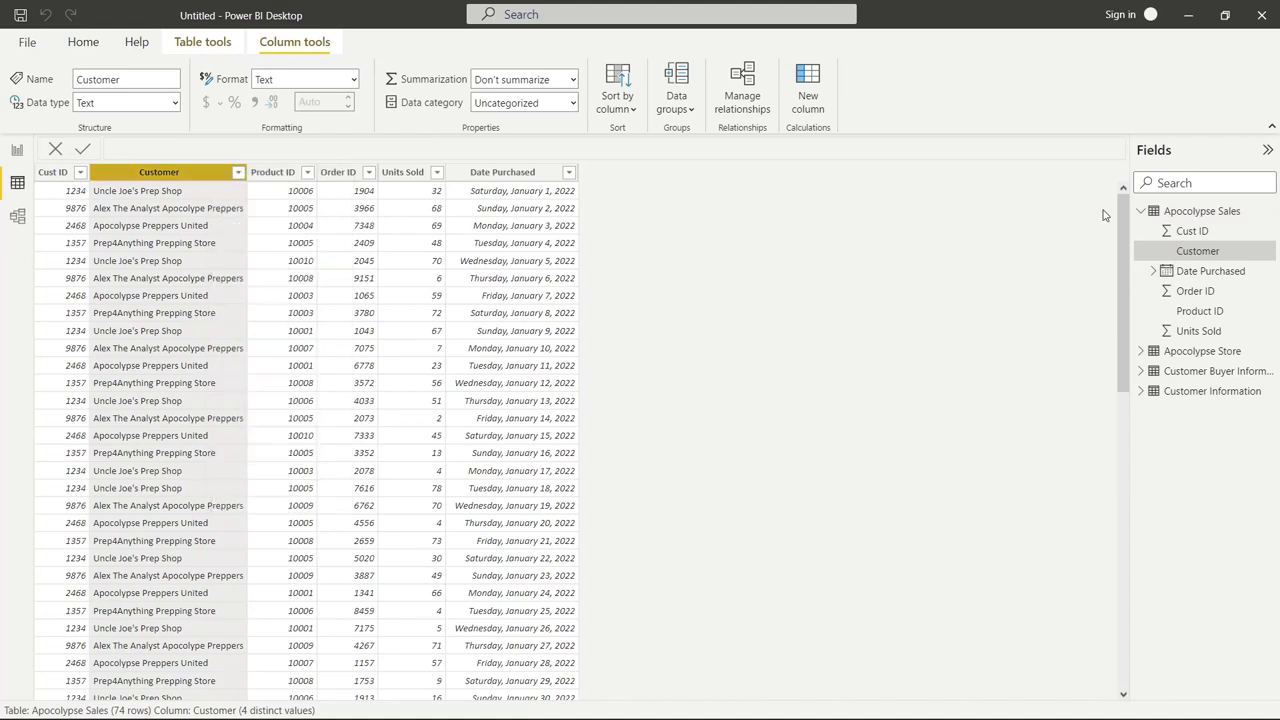
{"action": "mouse_move", "coordinate": [1186, 220]}
{"action": "left_click", "coordinate": [1190, 255]}
{"action": "right_click", "coordinate": [1190, 255]}
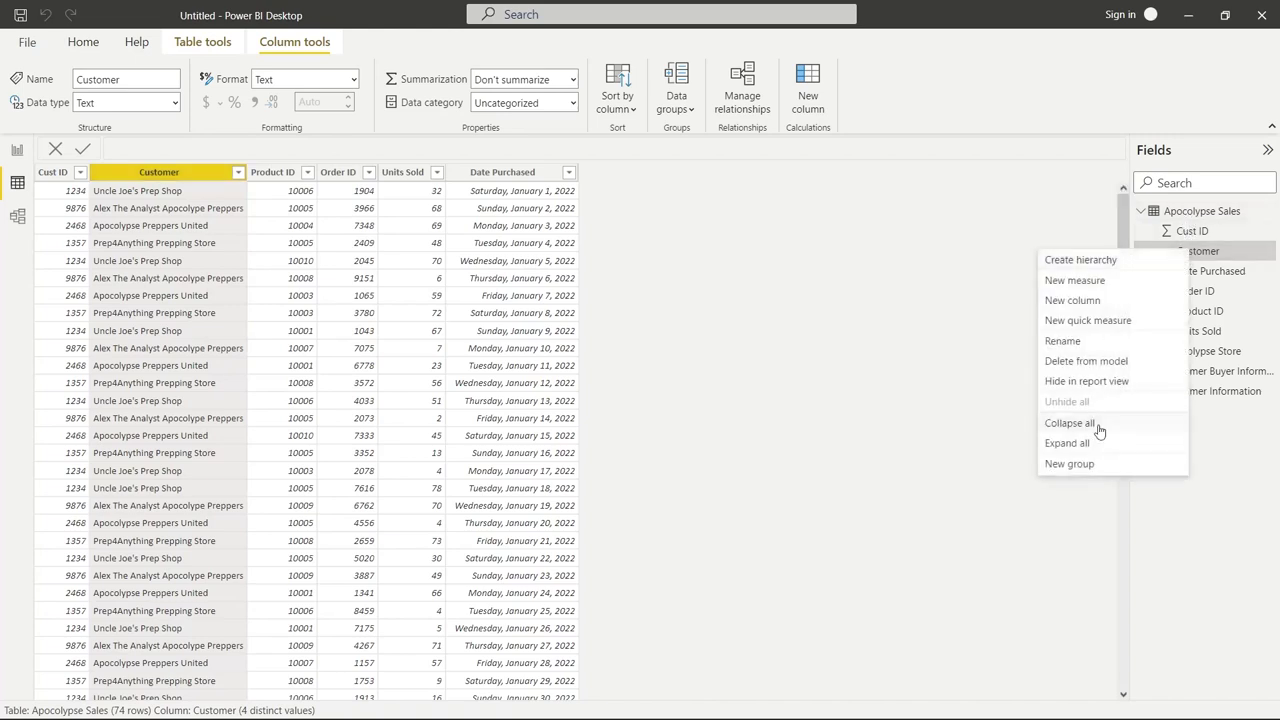
Step: Start a new Customer grouping and rename it Customer (List)
{"action": "left_click", "coordinate": [1088, 467]}
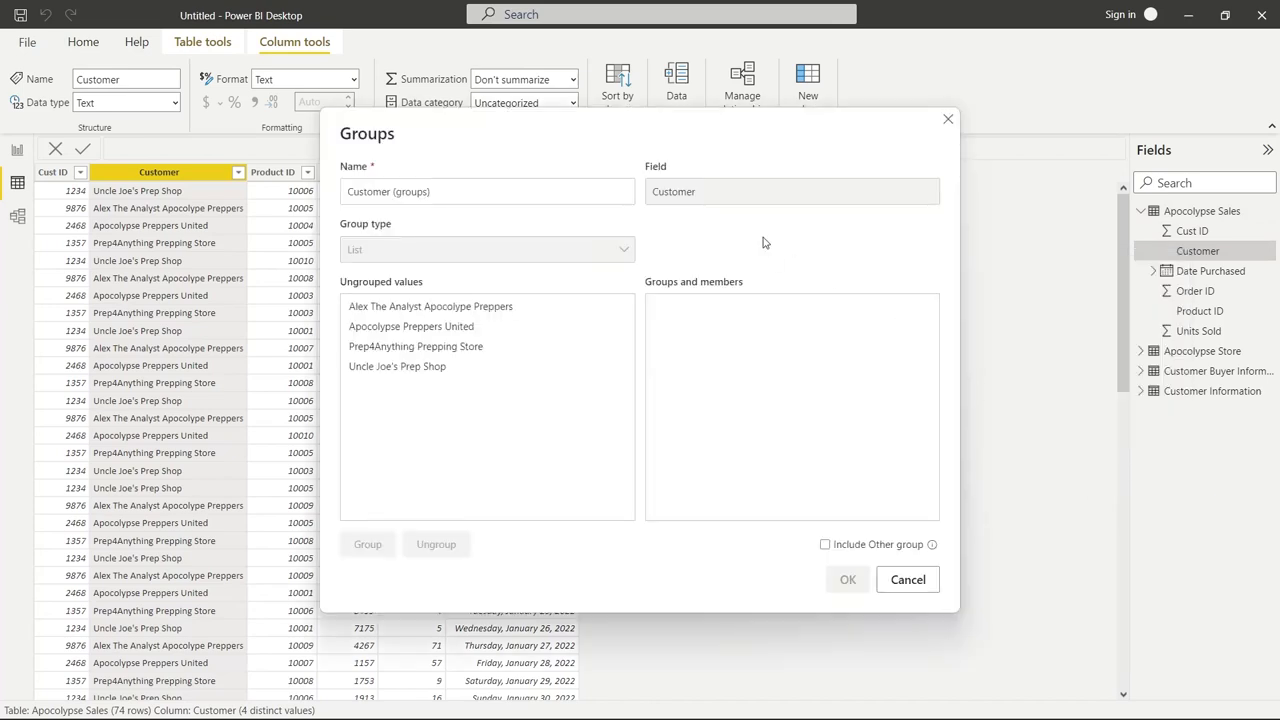
{"action": "left_click_drag", "start_coordinate": [658, 126], "coordinate": [819, 129]}
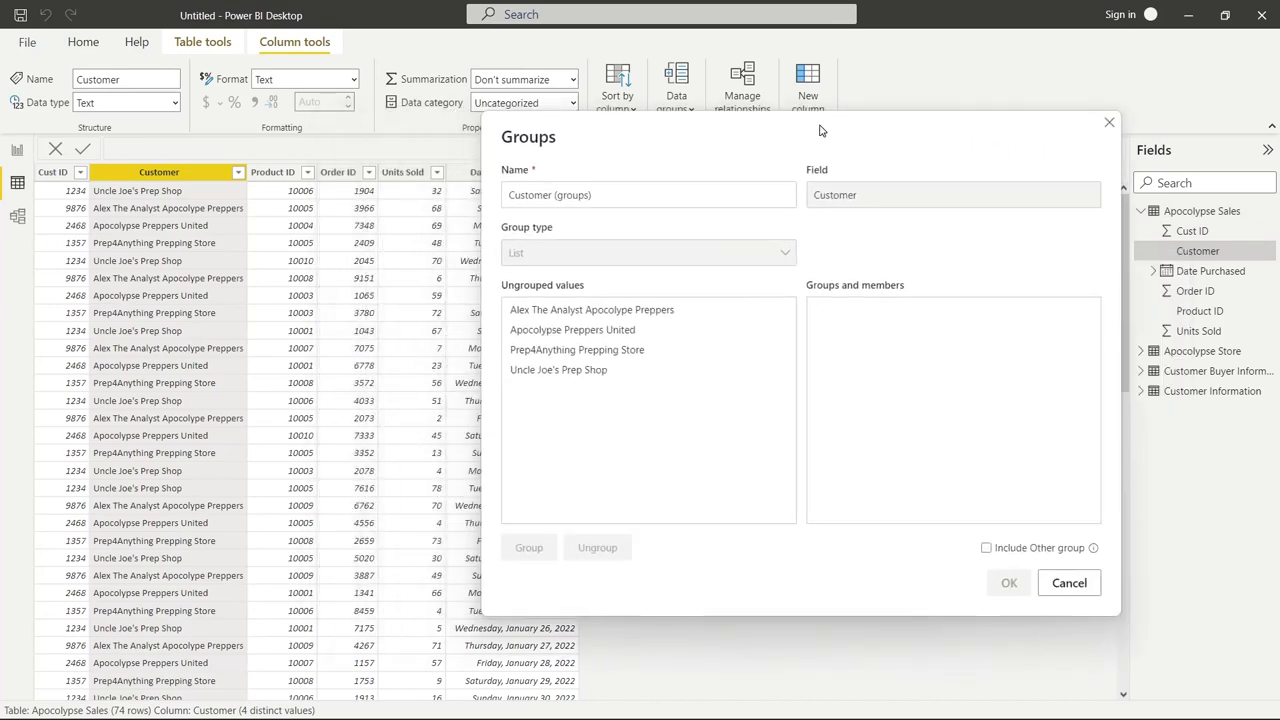
{"action": "double_click", "coordinate": [580, 196]}
{"action": "type", "text": "(List"}
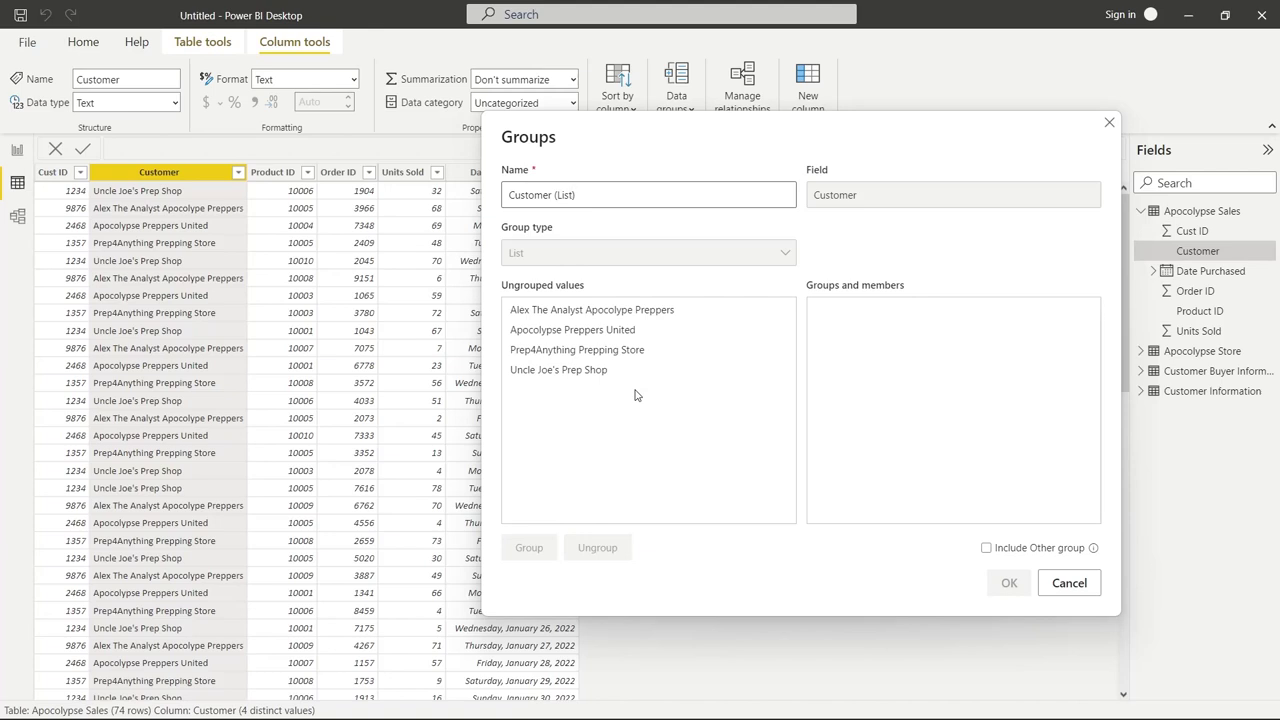
Step: Group Alex The Analyst Apocolype Preppers with Prep4Anything Prepping Store
{"action": "left_click", "coordinate": [620, 312]}
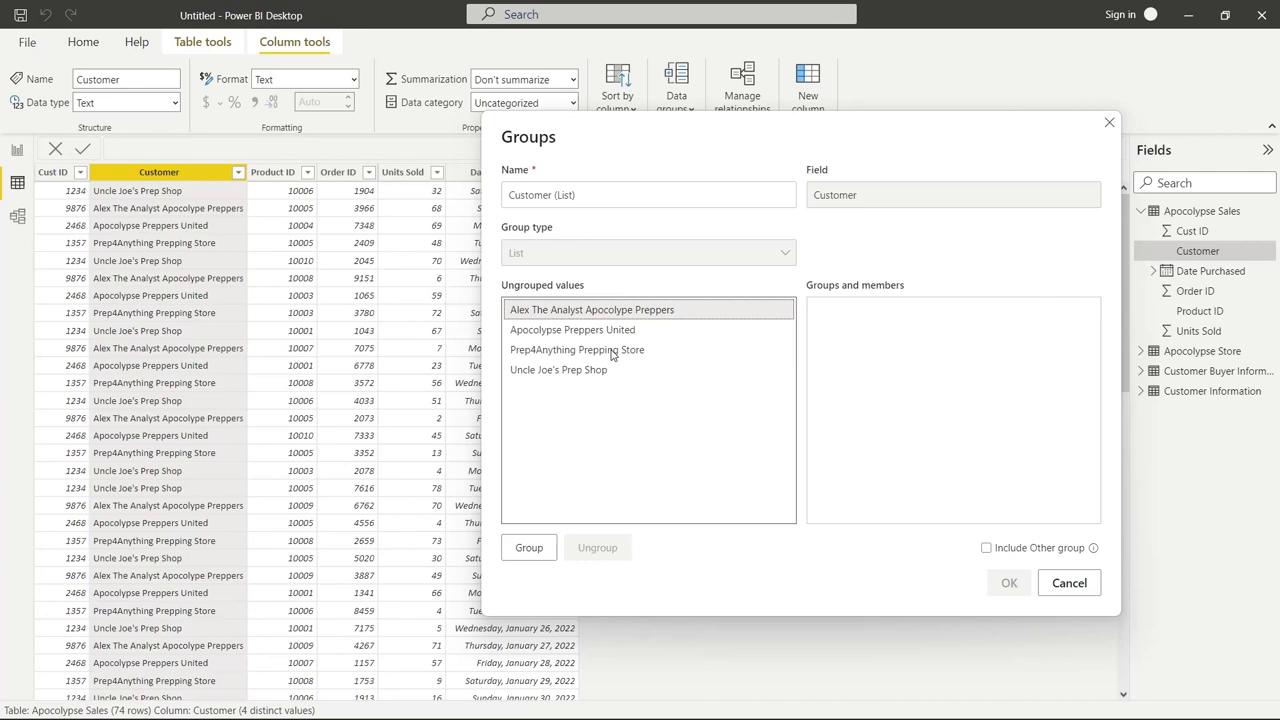
{"action": "left_click", "coordinate": [613, 352], "text": "ctrl"}
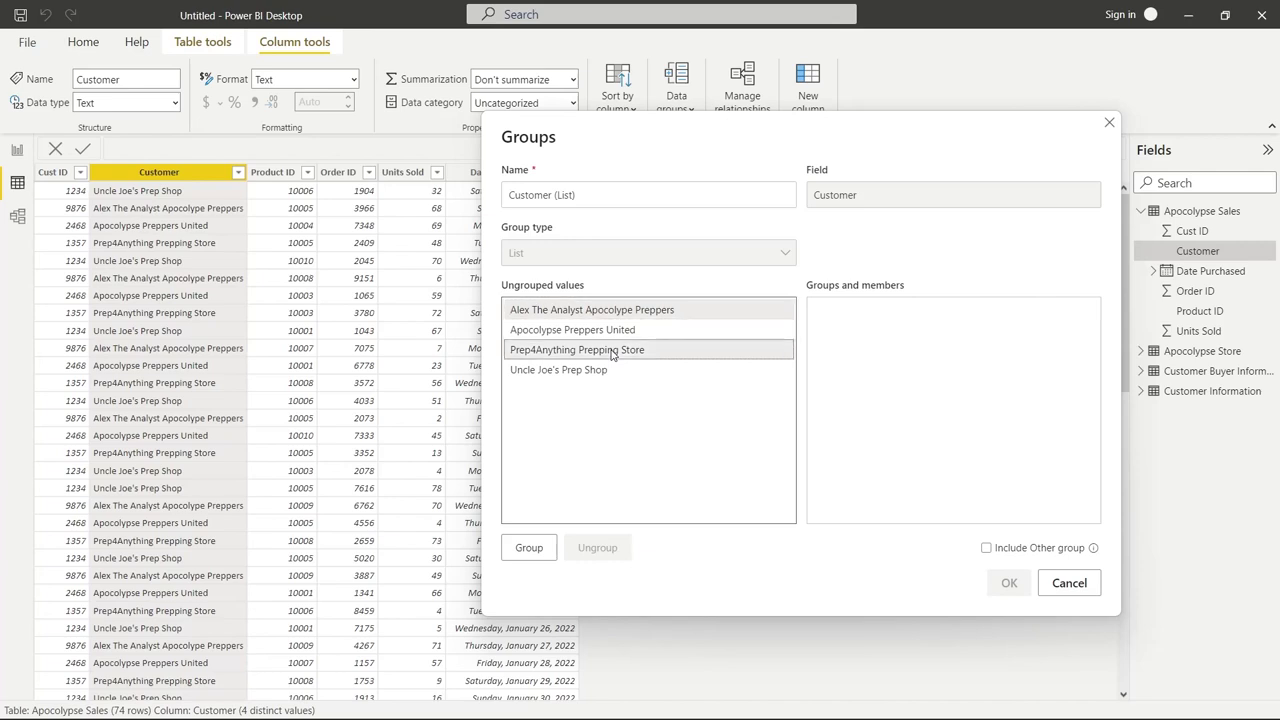
{"action": "left_click", "coordinate": [529, 550]}
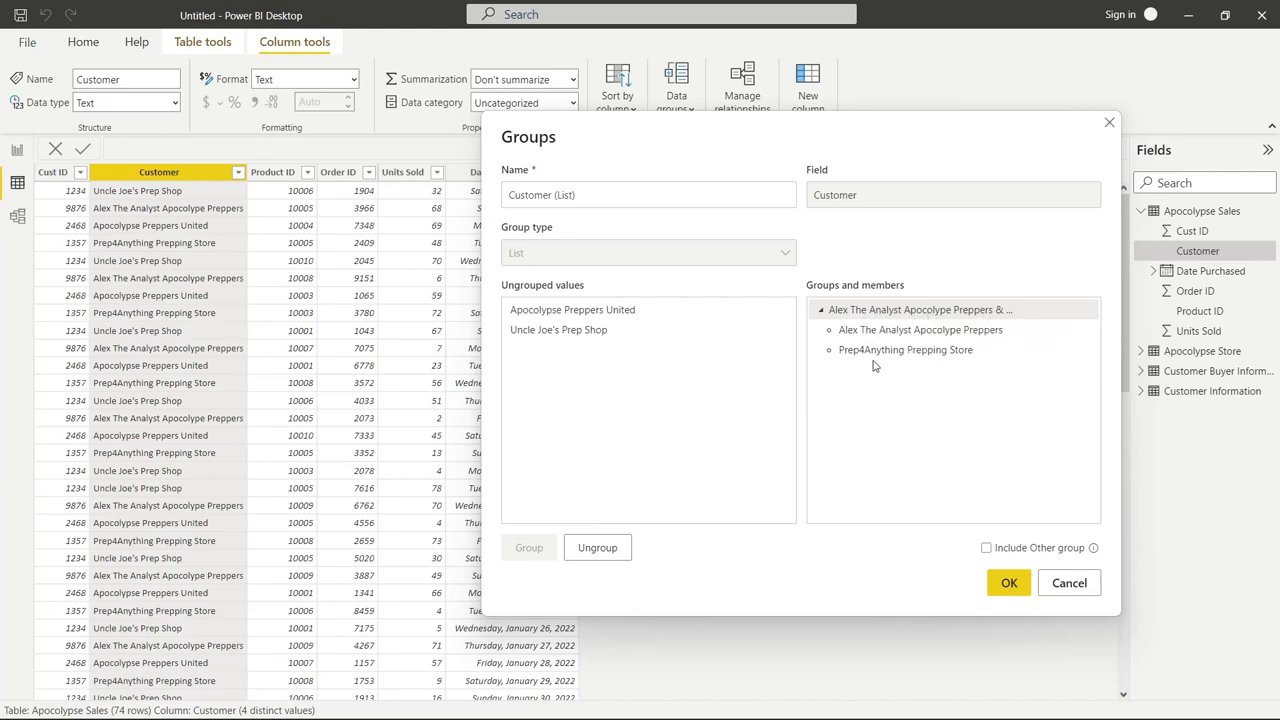
{"action": "left_click", "coordinate": [925, 312]}
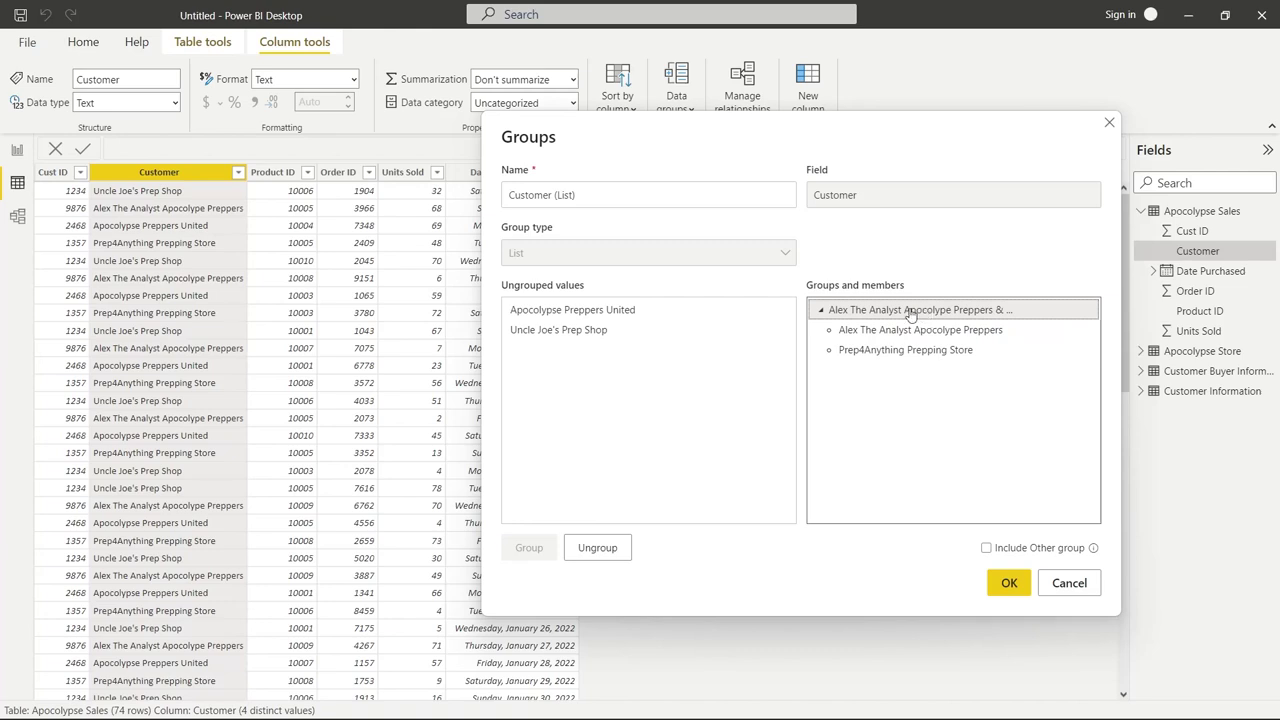
Step: Rename the first group The Best Prepping Stores
{"action": "double_click", "coordinate": [910, 312]}
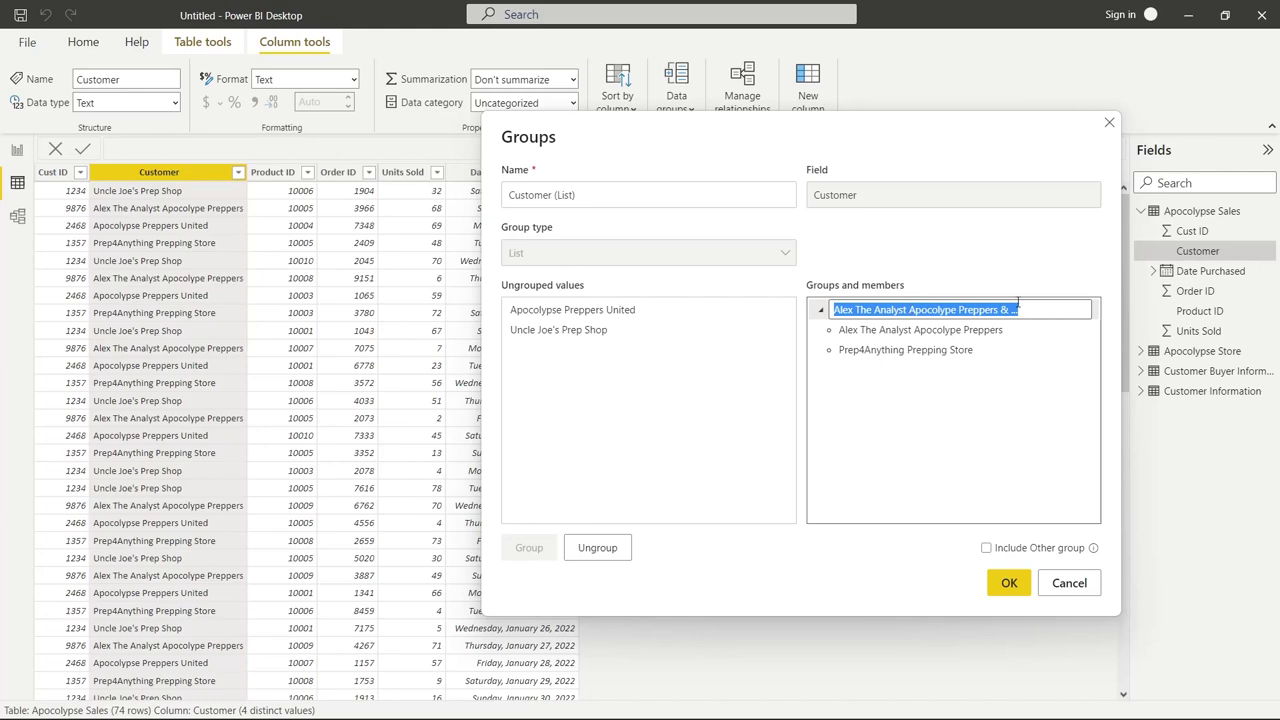
{"action": "type", "text": "The"}
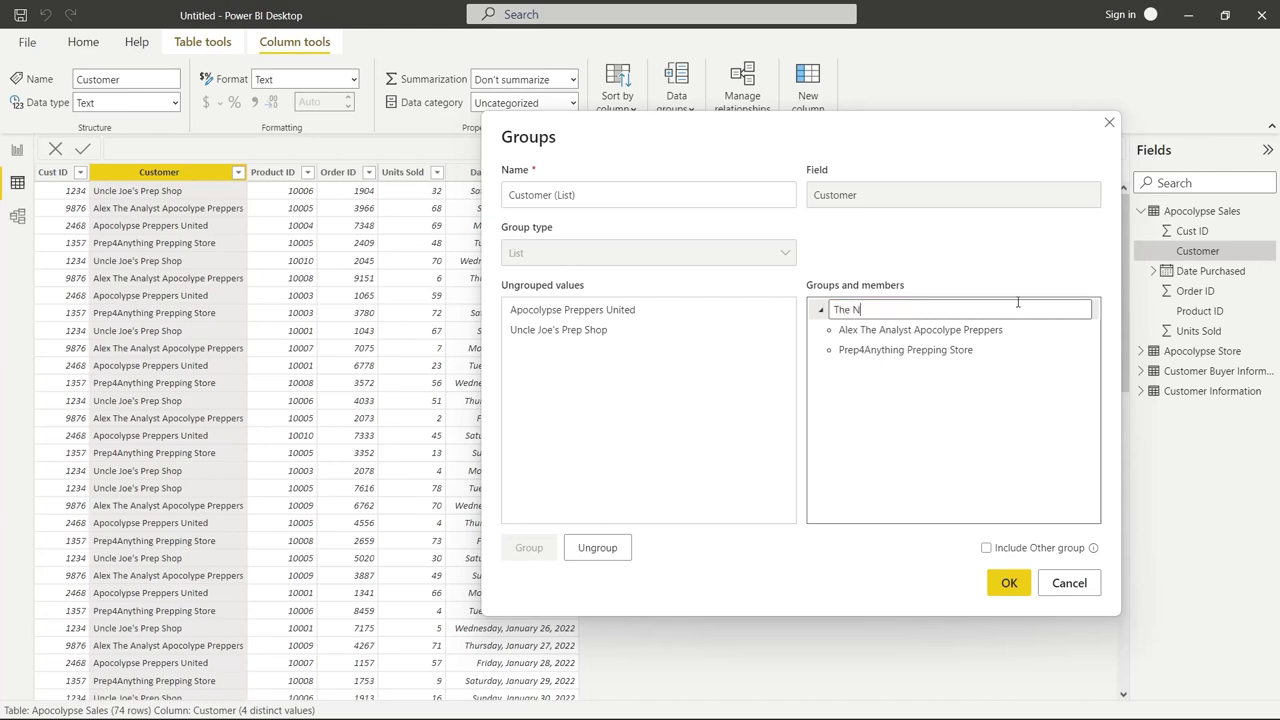
{"action": "type", "text": " Best Prepping Stores"}
{"action": "key", "text": "Return"}
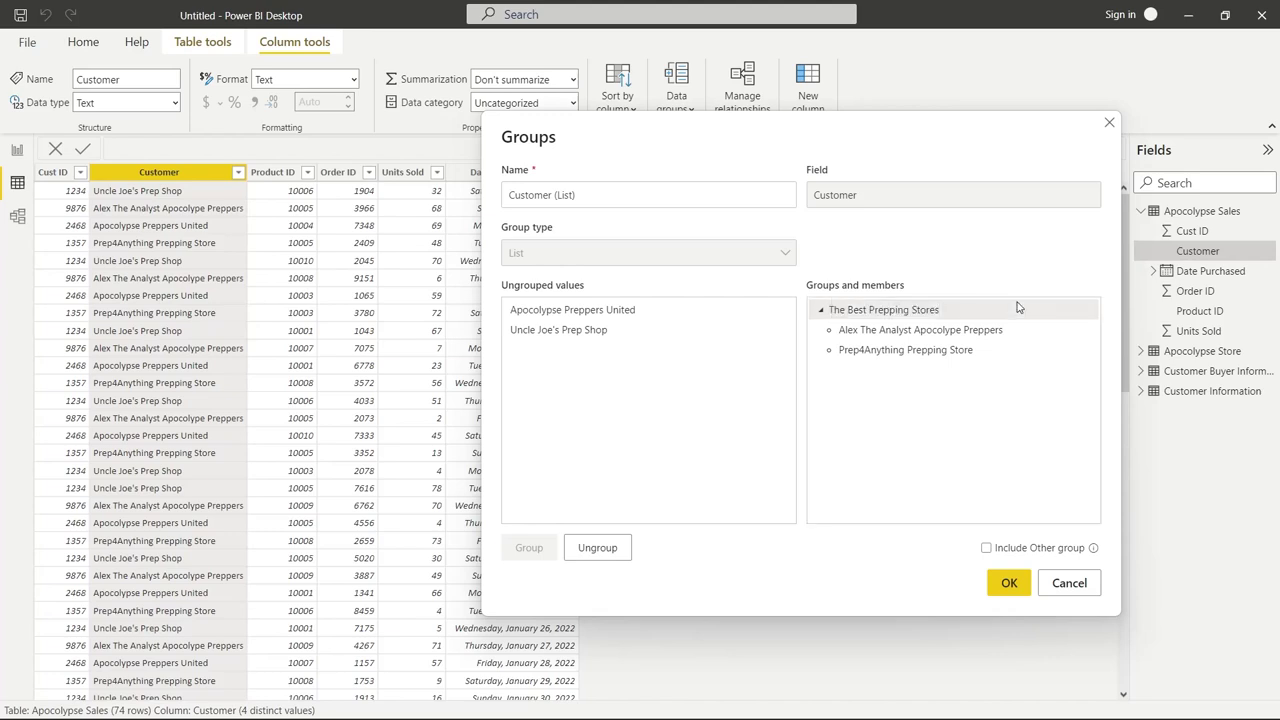
Step: Group Apocolypse Preppers United and Uncle Joe's Prep Shop as The Worst Prepping Stores, then apply
{"action": "left_click", "coordinate": [609, 316]}
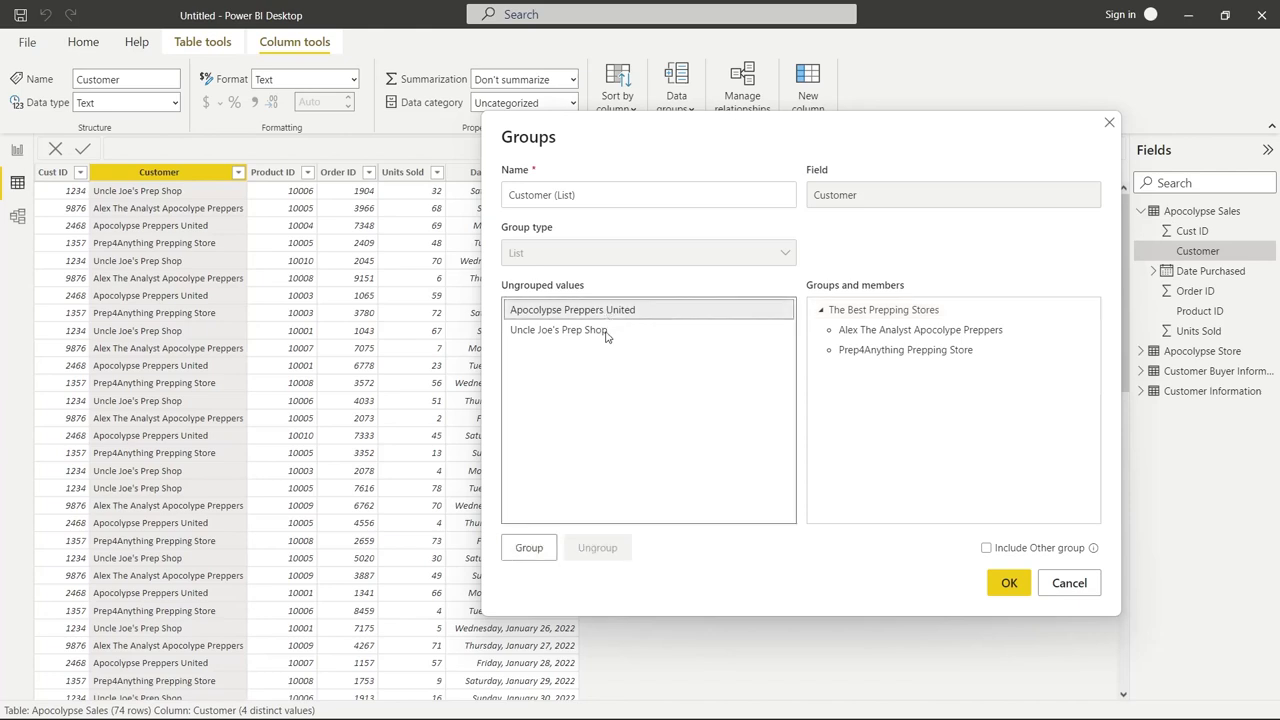
{"action": "left_click", "coordinate": [605, 335]}
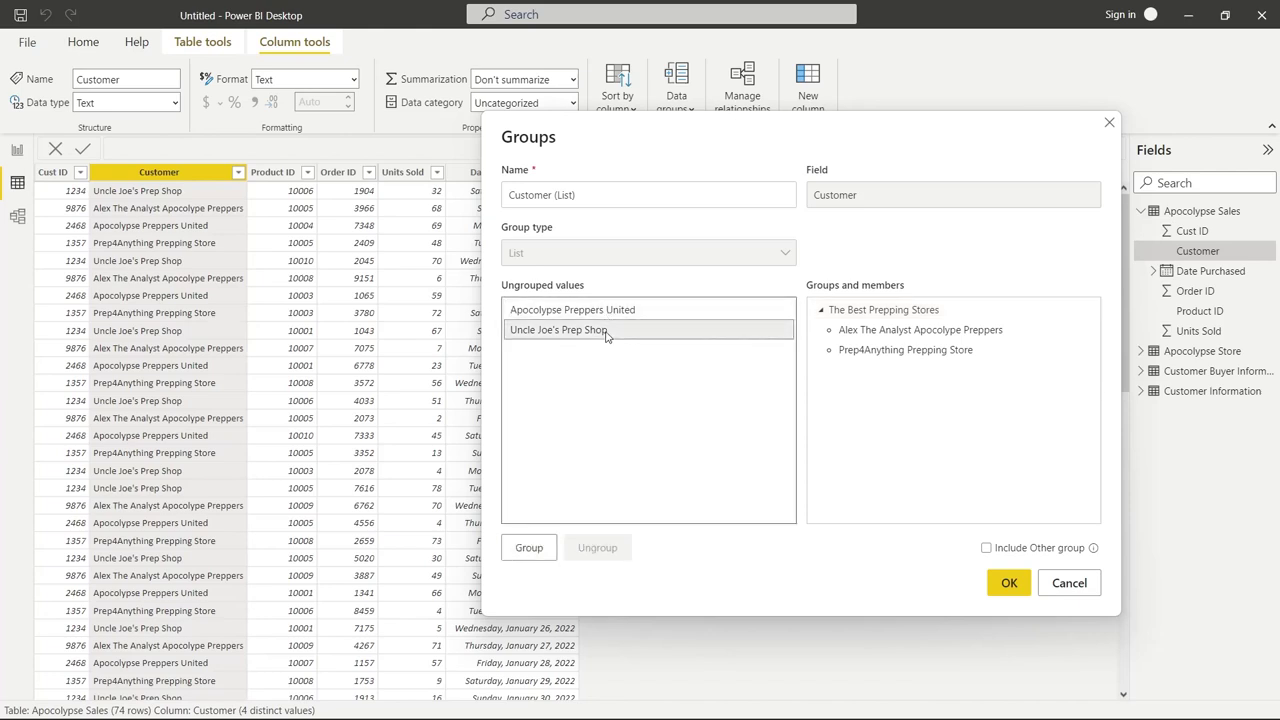
{"action": "left_click", "coordinate": [614, 316], "text": "ctrl"}
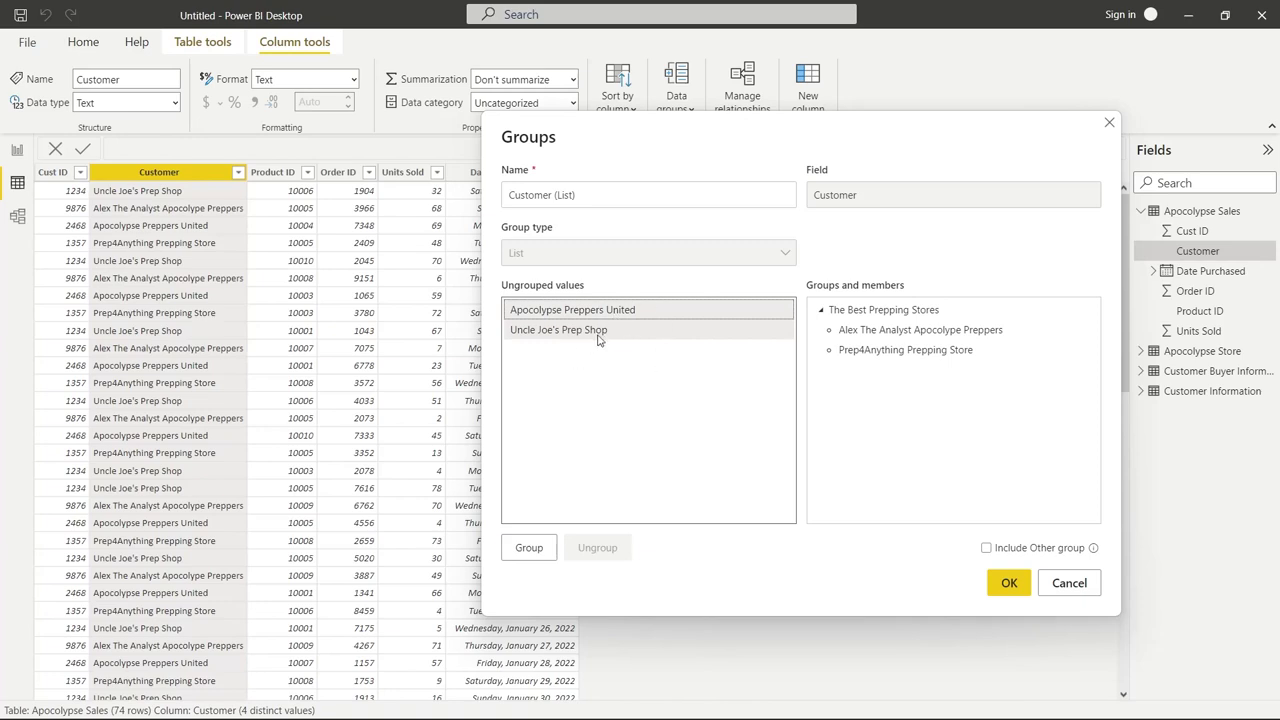
{"action": "left_click", "coordinate": [529, 547]}
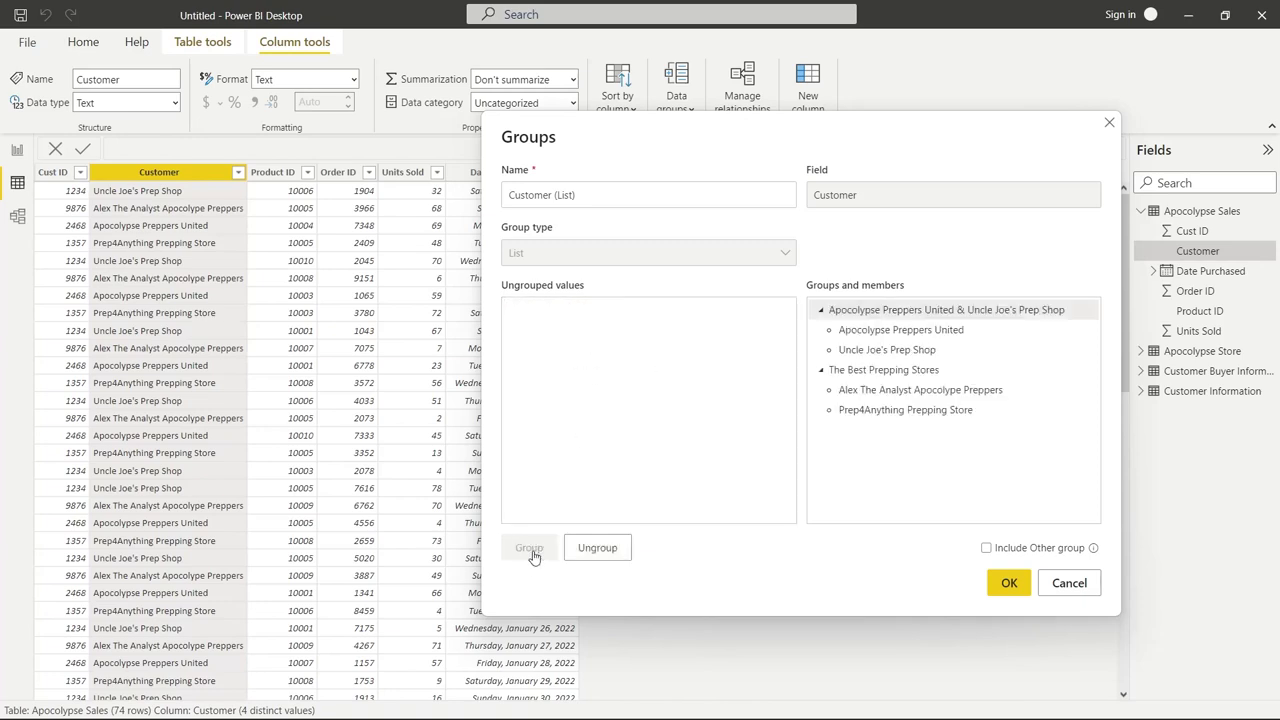
{"action": "double_click", "coordinate": [905, 309]}
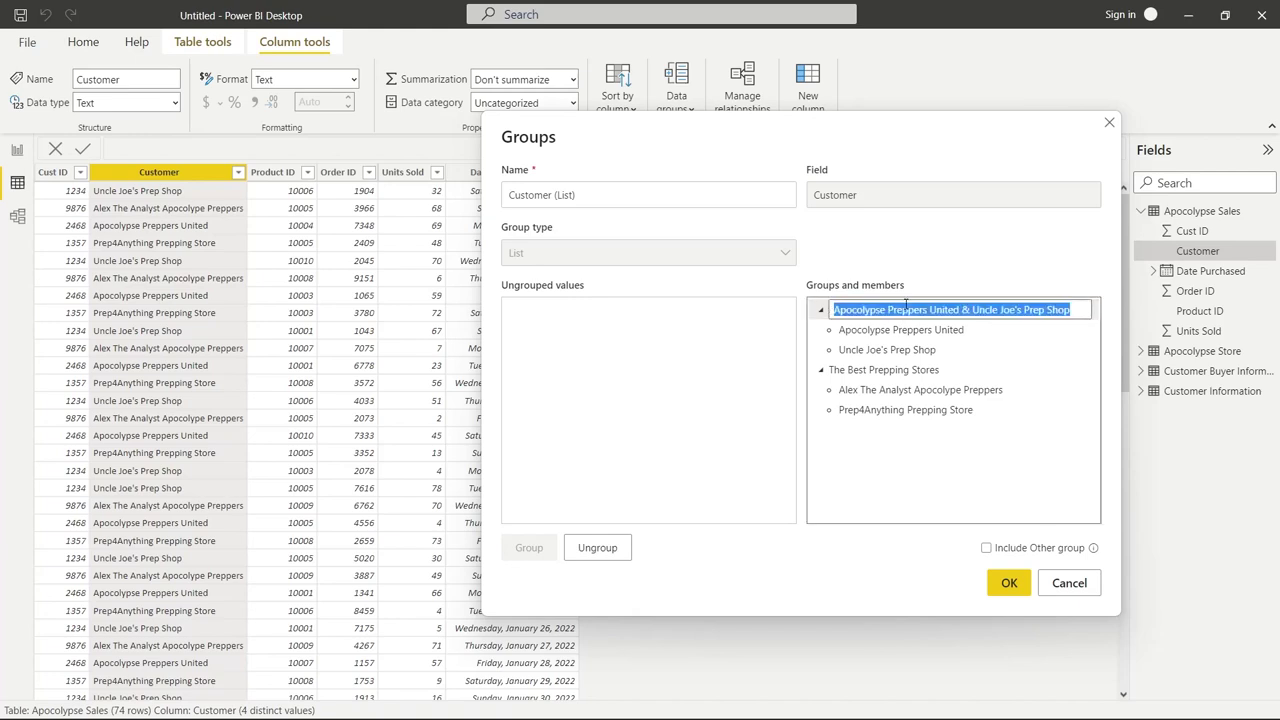
{"action": "type", "text": "W"}
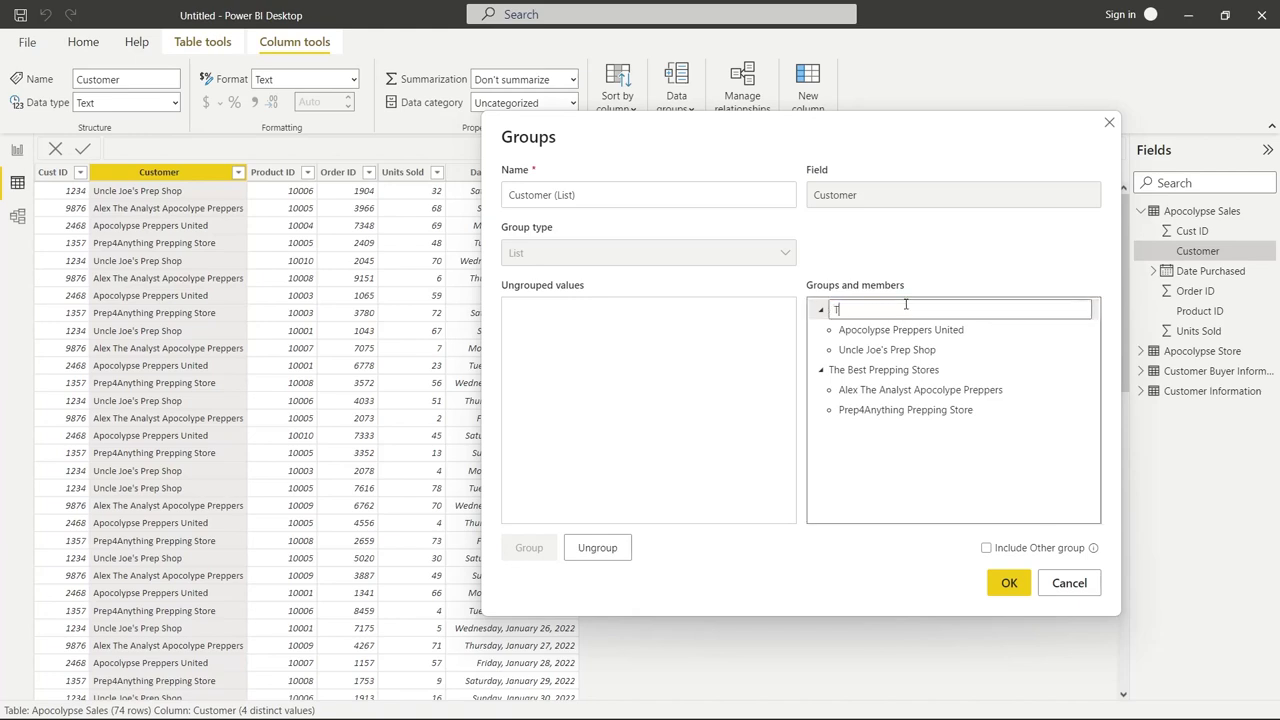
{"action": "type", "text": "orst Prepping Stores"}
{"action": "key", "text": "Return"}
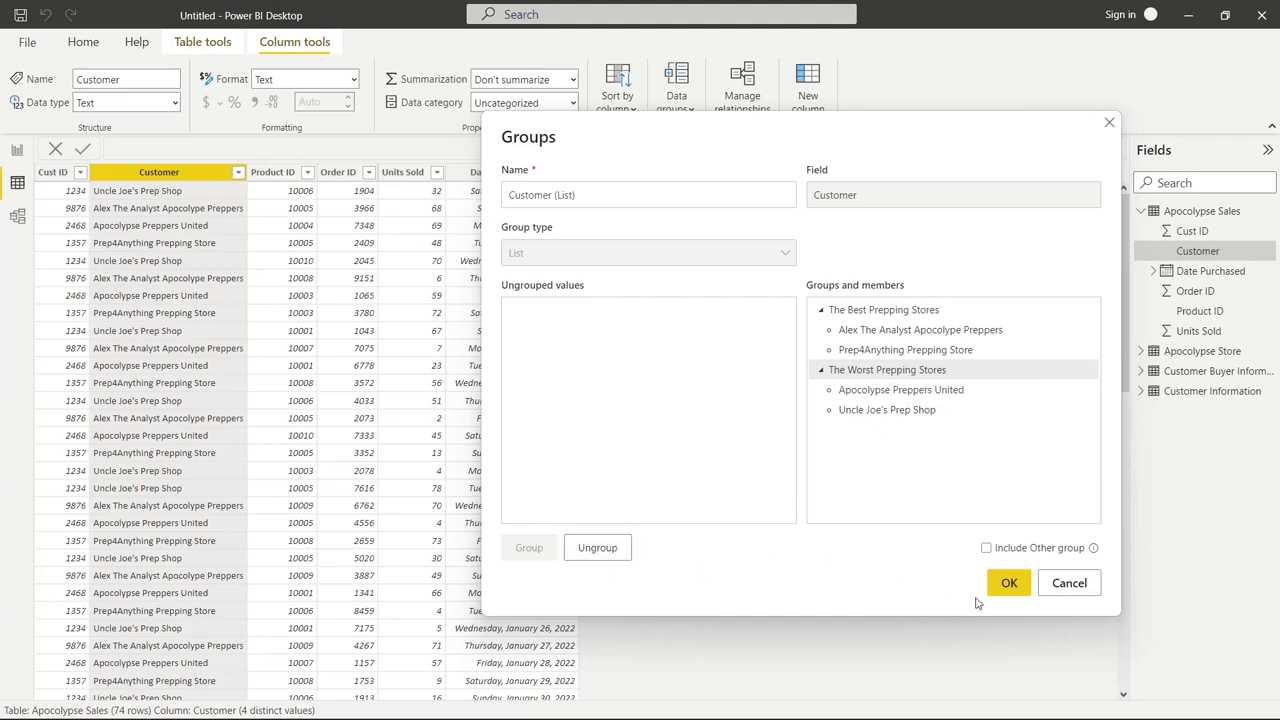
{"action": "left_click", "coordinate": [1003, 583]}
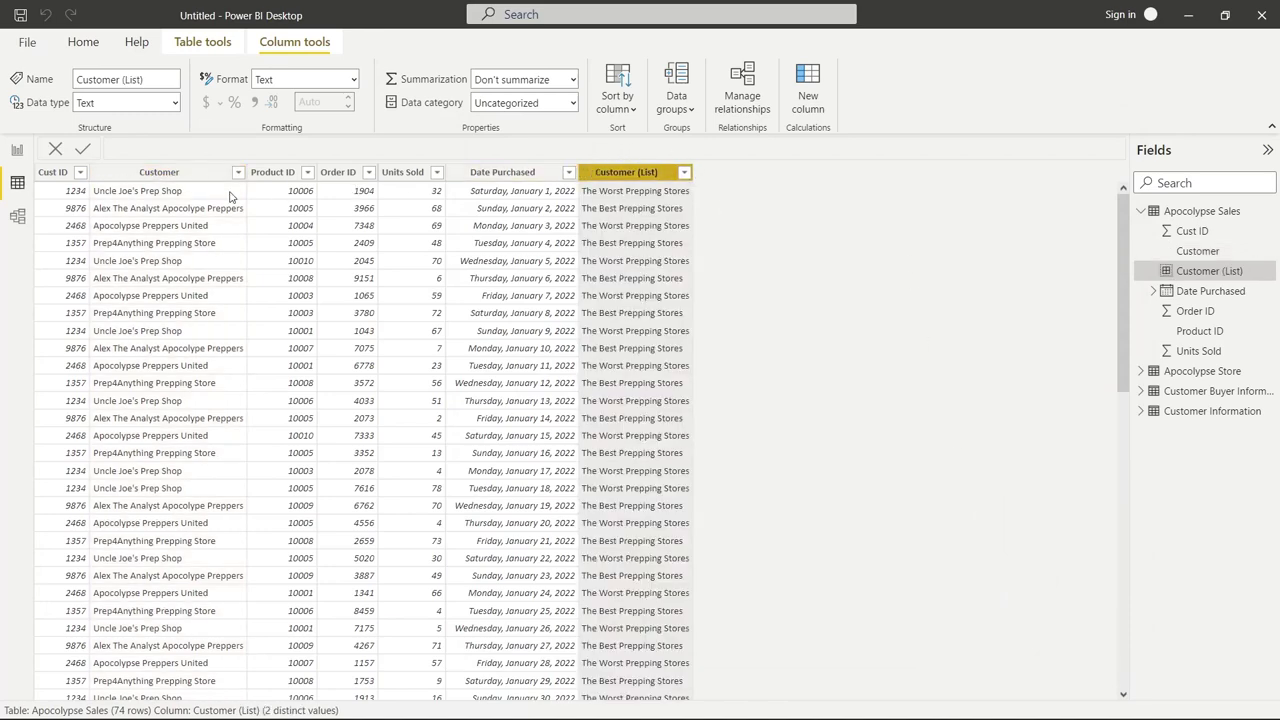
Step: Select the original Customer column in the Apocolypse Sales table
{"action": "left_click", "coordinate": [212, 193]}
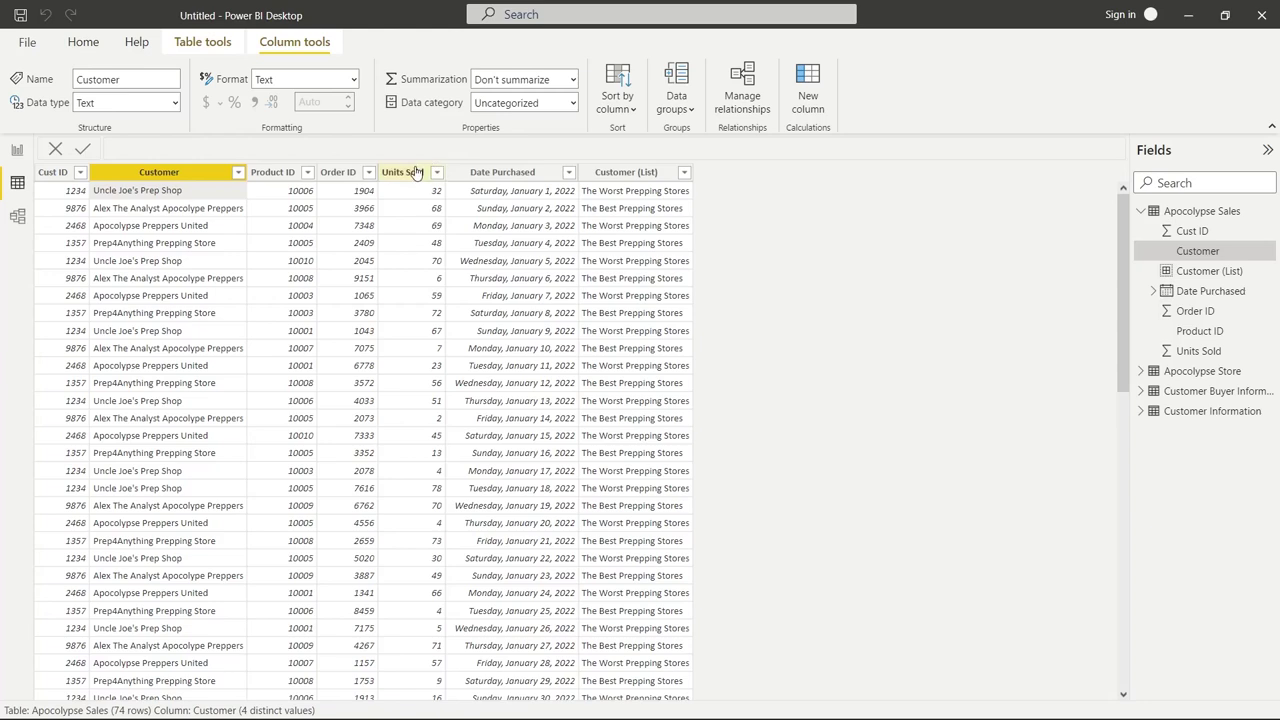
Step: Start a new list-type grouping on the Order ID column
{"action": "right_click", "coordinate": [345, 176]}
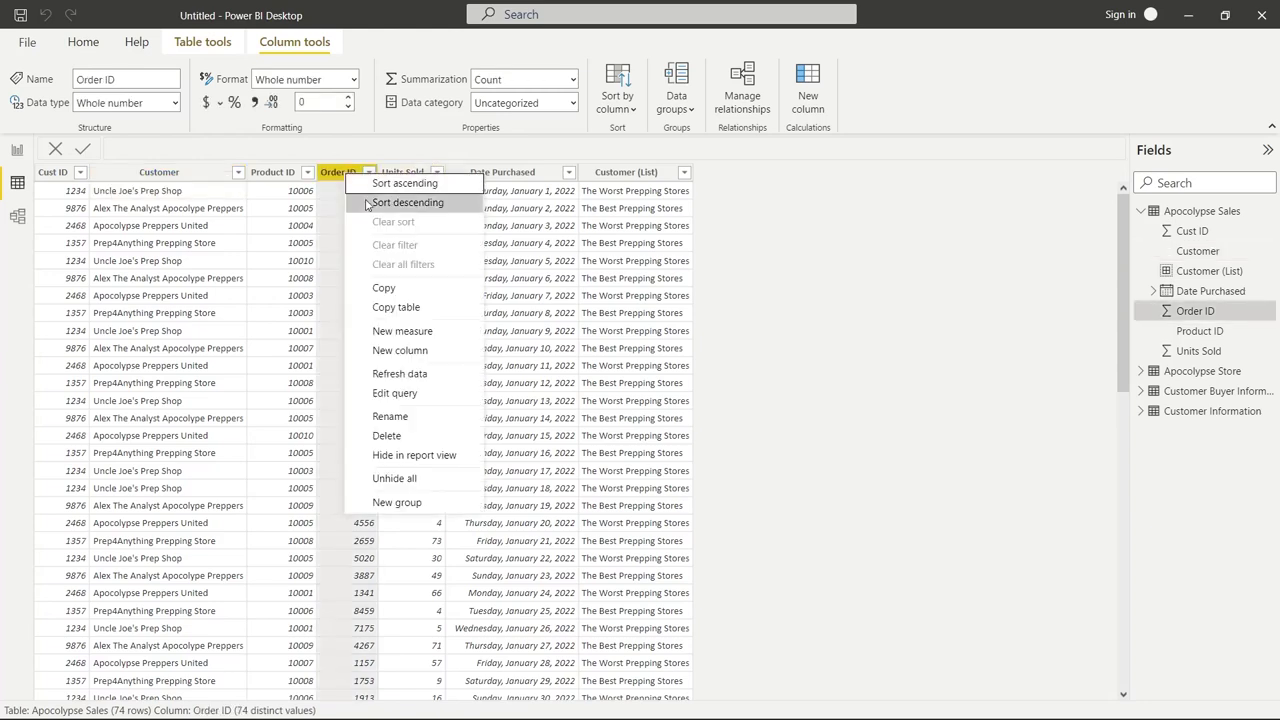
{"action": "left_click", "coordinate": [420, 503]}
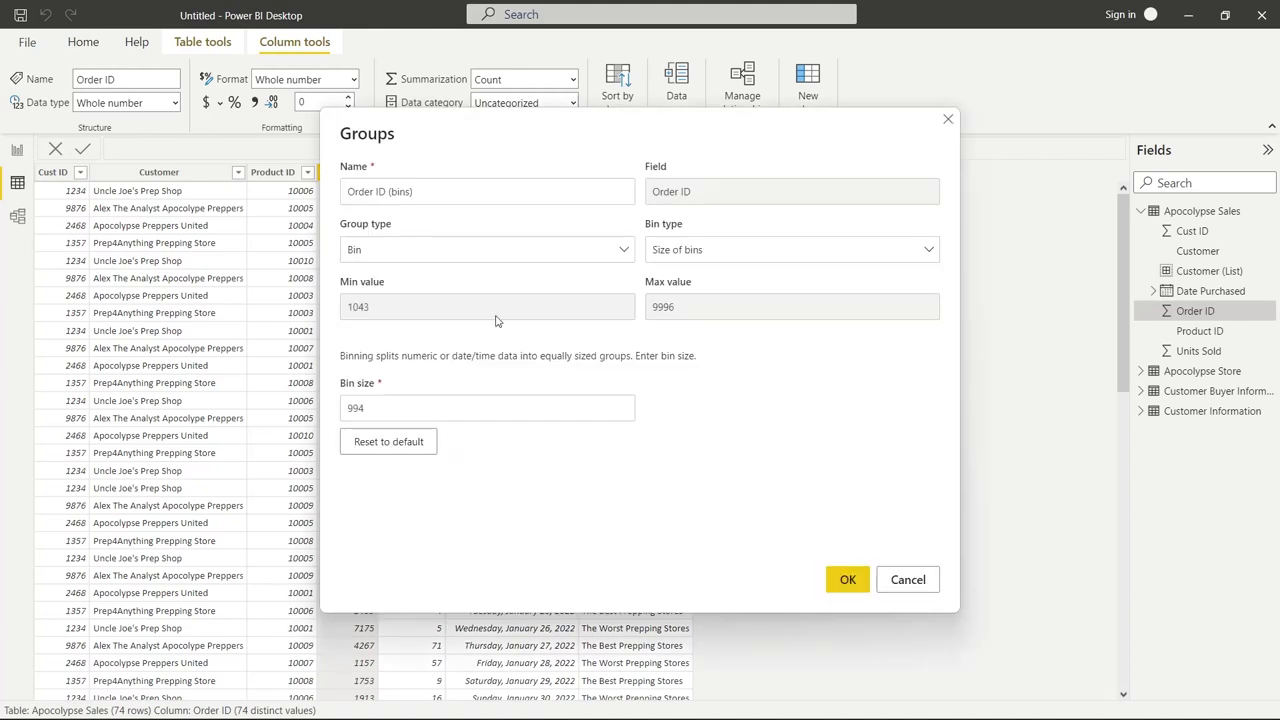
{"action": "left_click", "coordinate": [463, 250]}
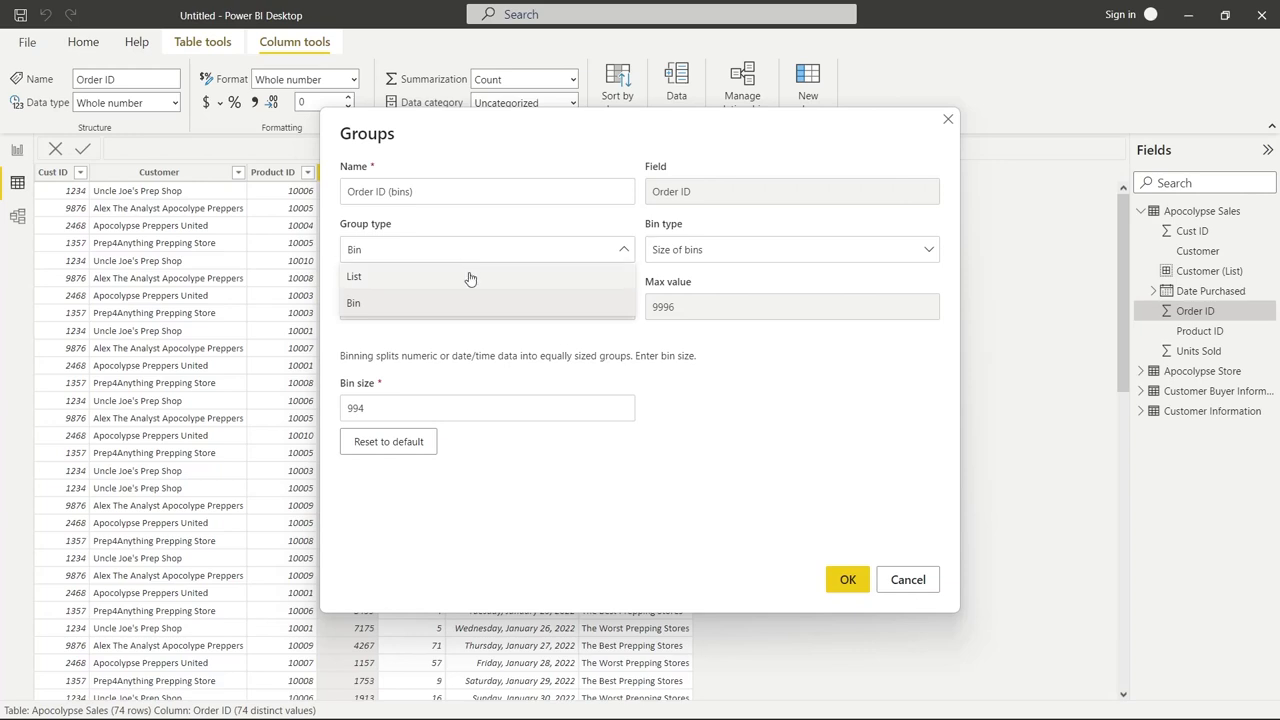
{"action": "left_click", "coordinate": [469, 277]}
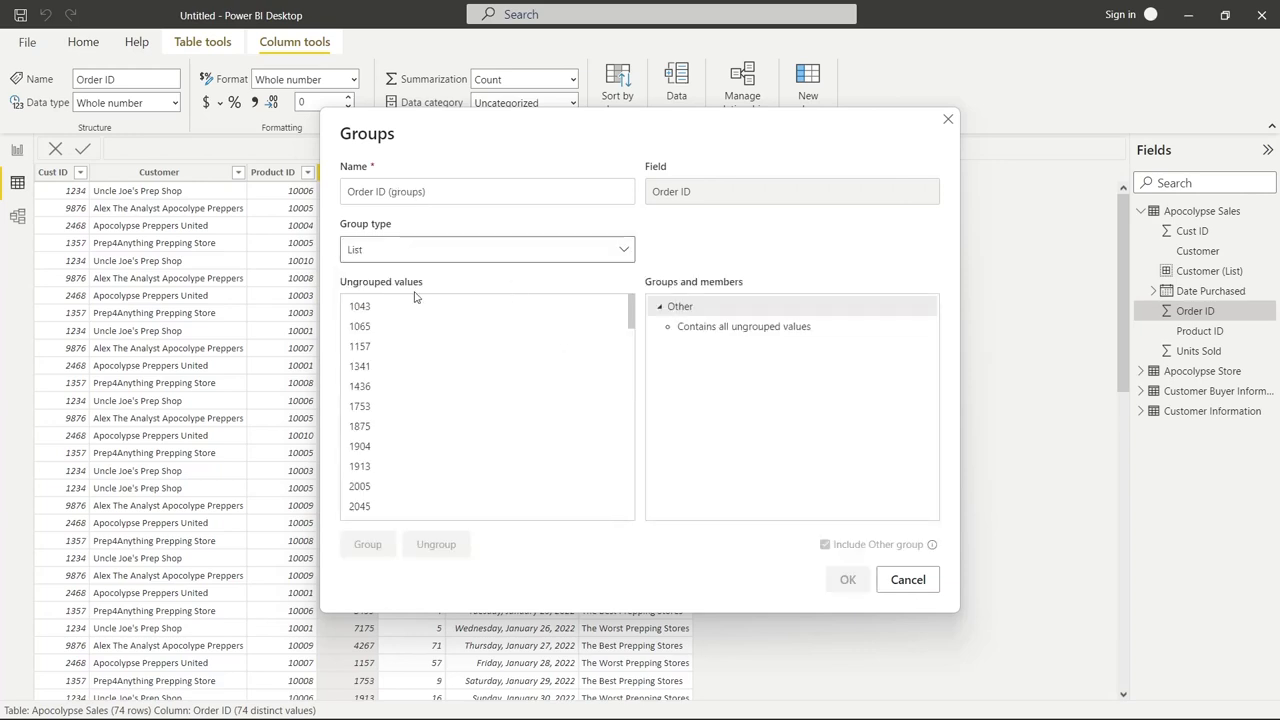
Step: Group Order IDs 1043 through 5779 and name the group The First Orders
{"action": "left_click", "coordinate": [375, 312]}
{"action": "scroll", "coordinate": [433, 355], "scroll_direction": "down", "scroll_amount": 3}
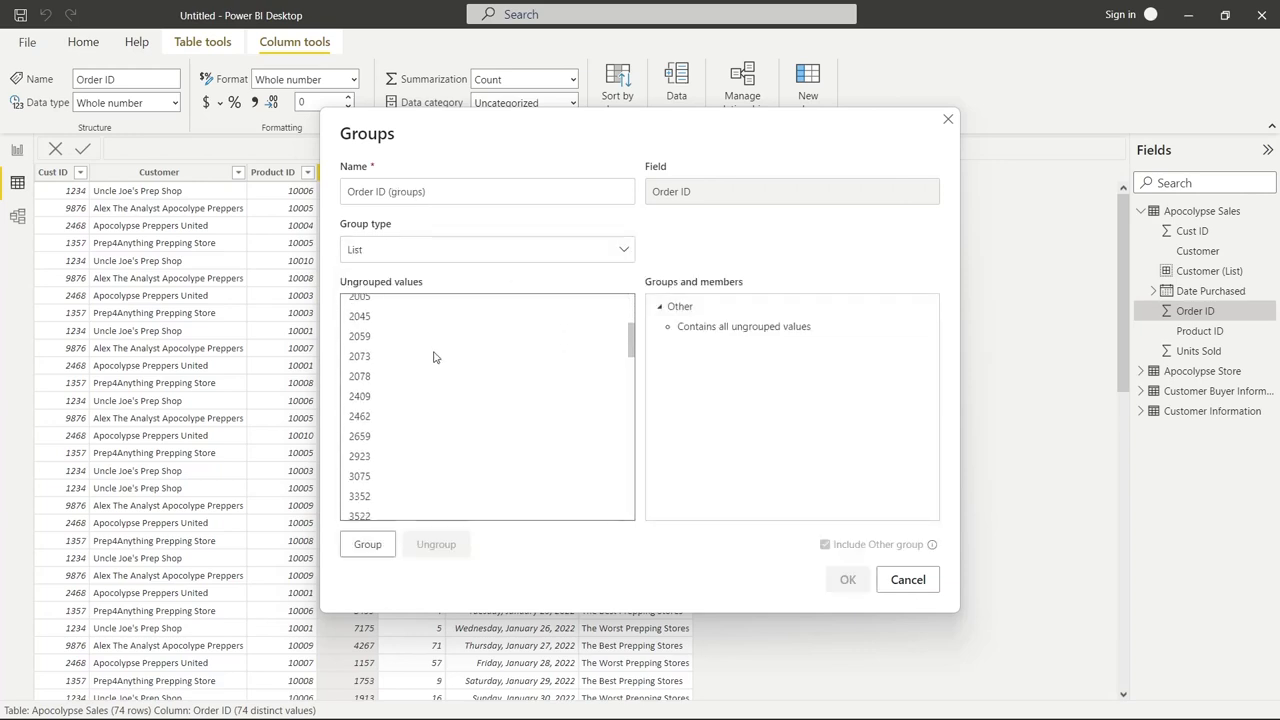
{"action": "scroll", "coordinate": [433, 357], "scroll_direction": "down", "scroll_amount": 10}
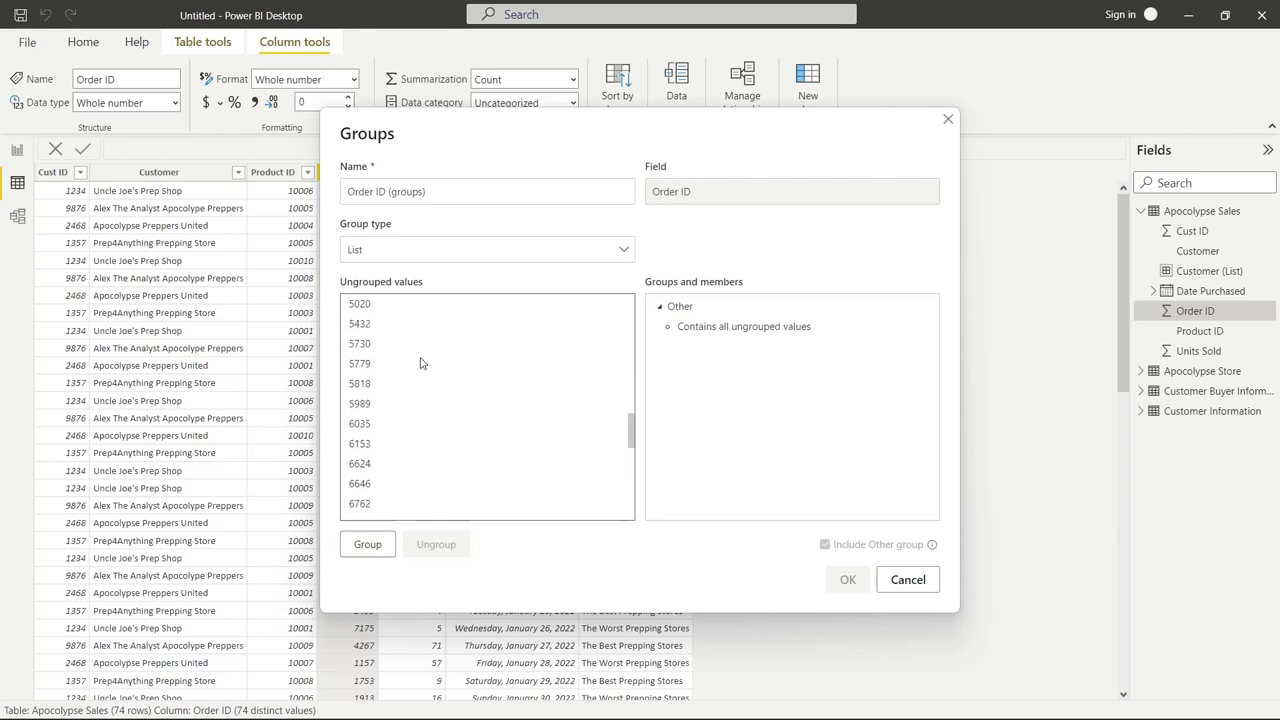
{"action": "left_click", "coordinate": [420, 363], "text": "shift"}
{"action": "left_click", "coordinate": [367, 544]}
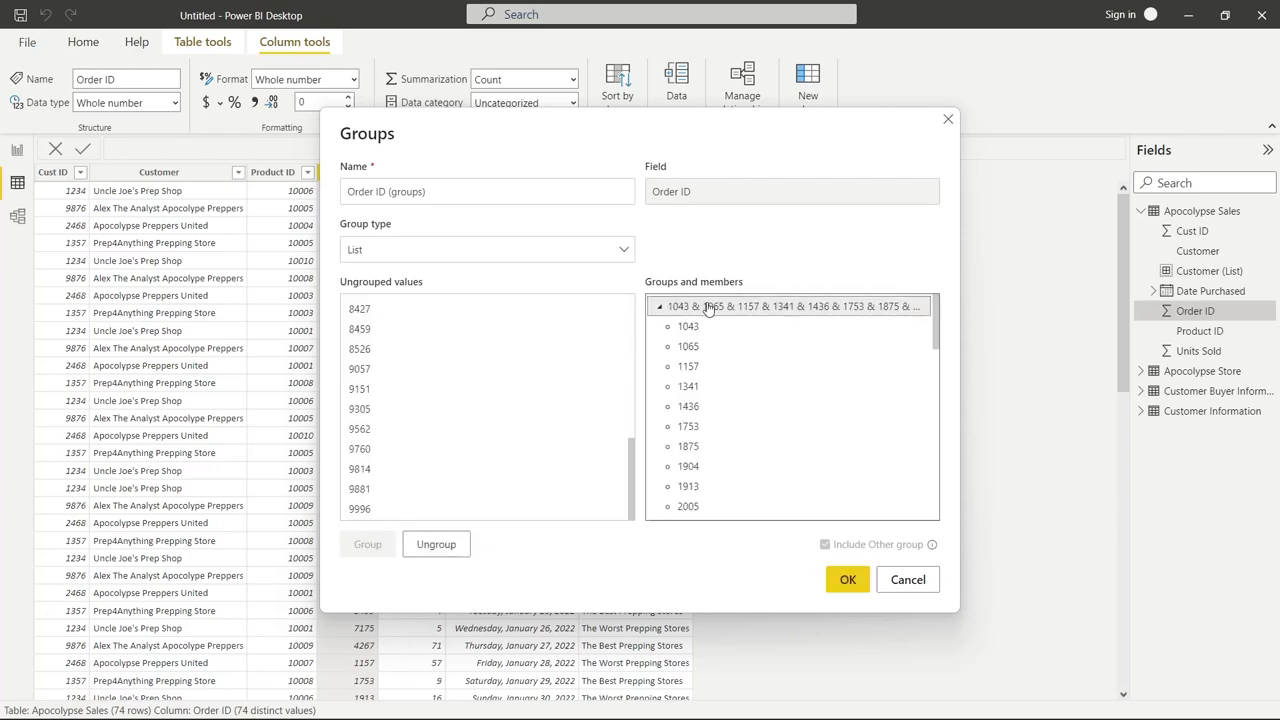
{"action": "double_click", "coordinate": [708, 308]}
{"action": "type", "text": "The First"}
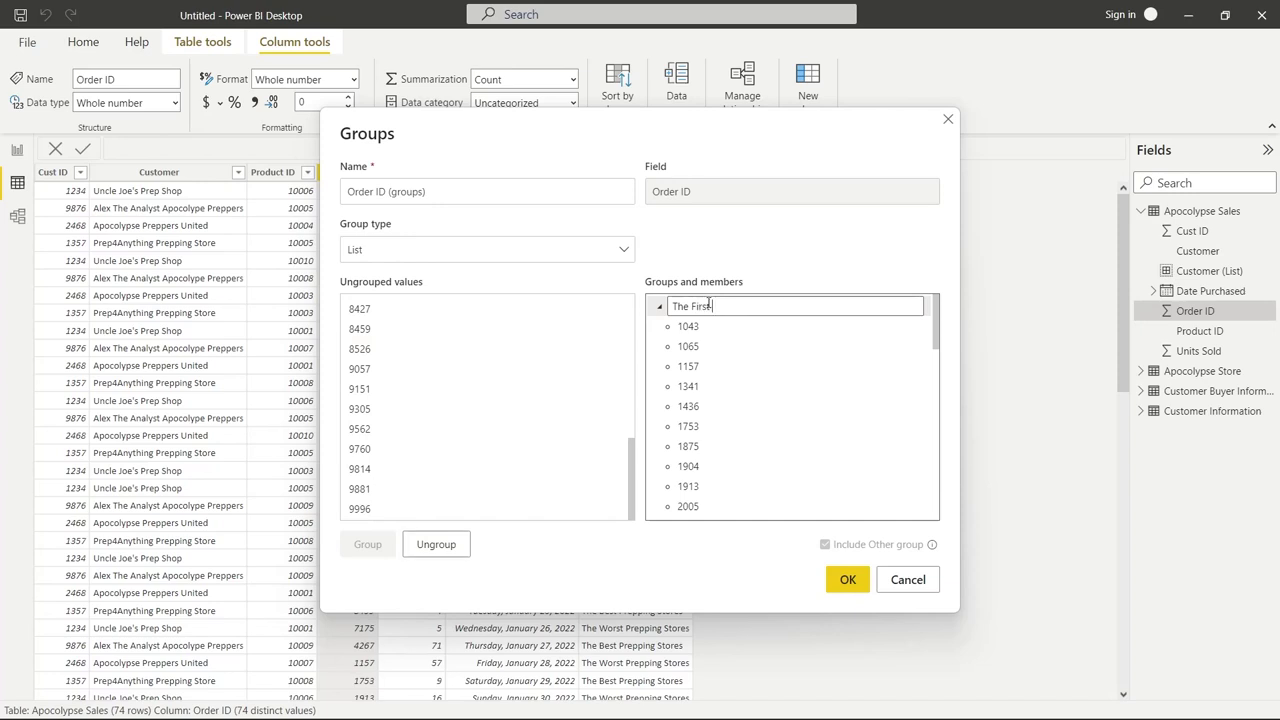
{"action": "type", "text": " Orders"}
{"action": "left_click", "coordinate": [394, 311]}
Step: Select all remaining ungrouped Order IDs and group them together
{"action": "left_click", "coordinate": [394, 311]}
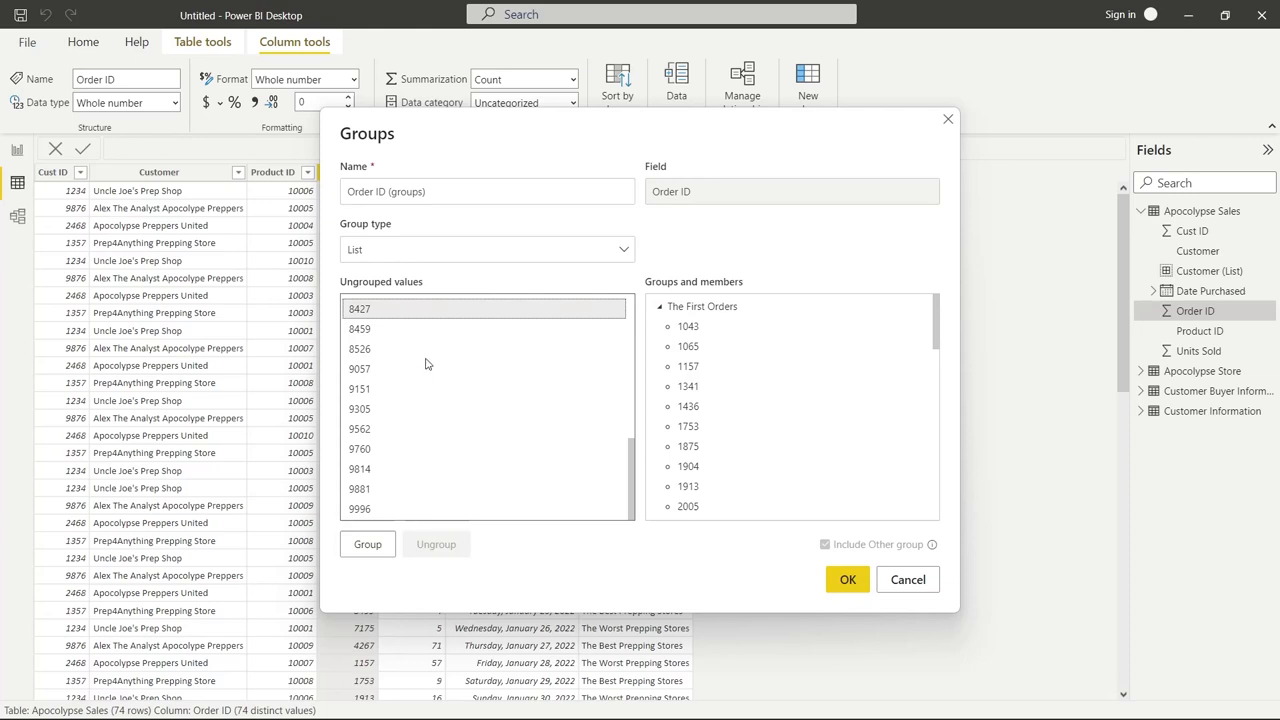
{"action": "scroll", "coordinate": [425, 363], "scroll_direction": "up", "scroll_amount": 10}
{"action": "scroll", "coordinate": [407, 308], "scroll_direction": "down", "scroll_amount": 10}
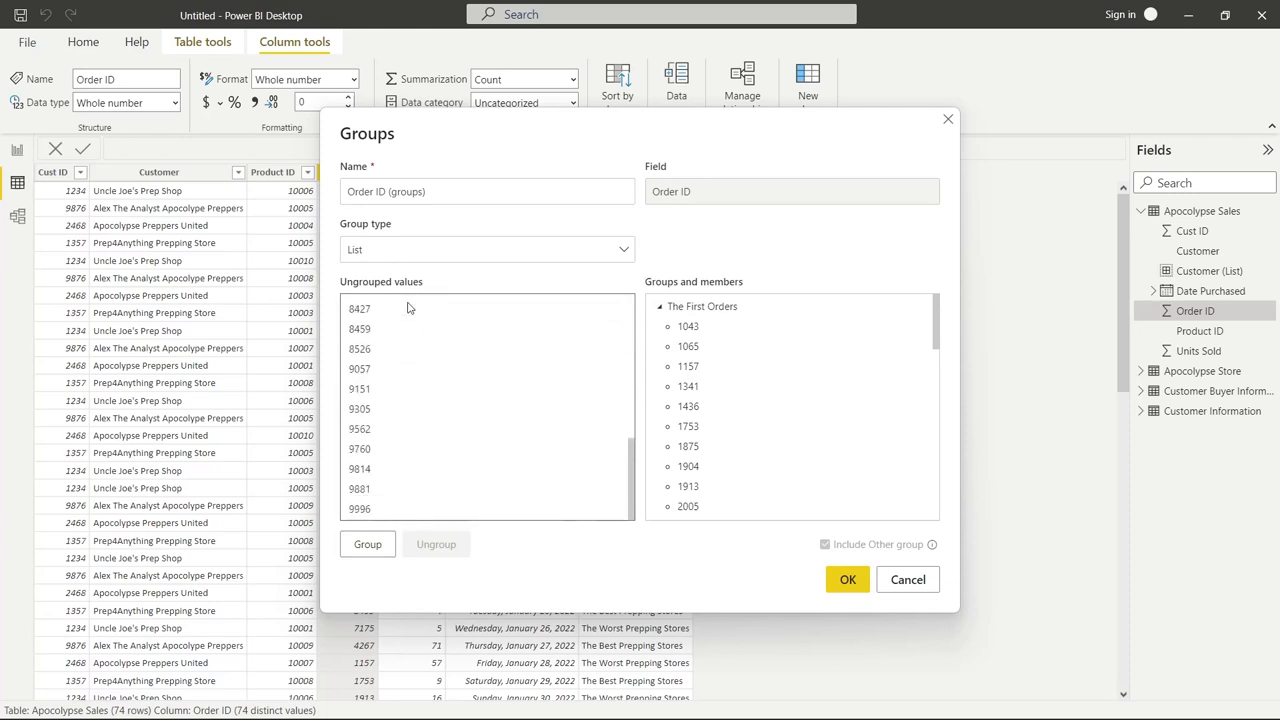
{"action": "left_click", "coordinate": [388, 508], "text": "shift"}
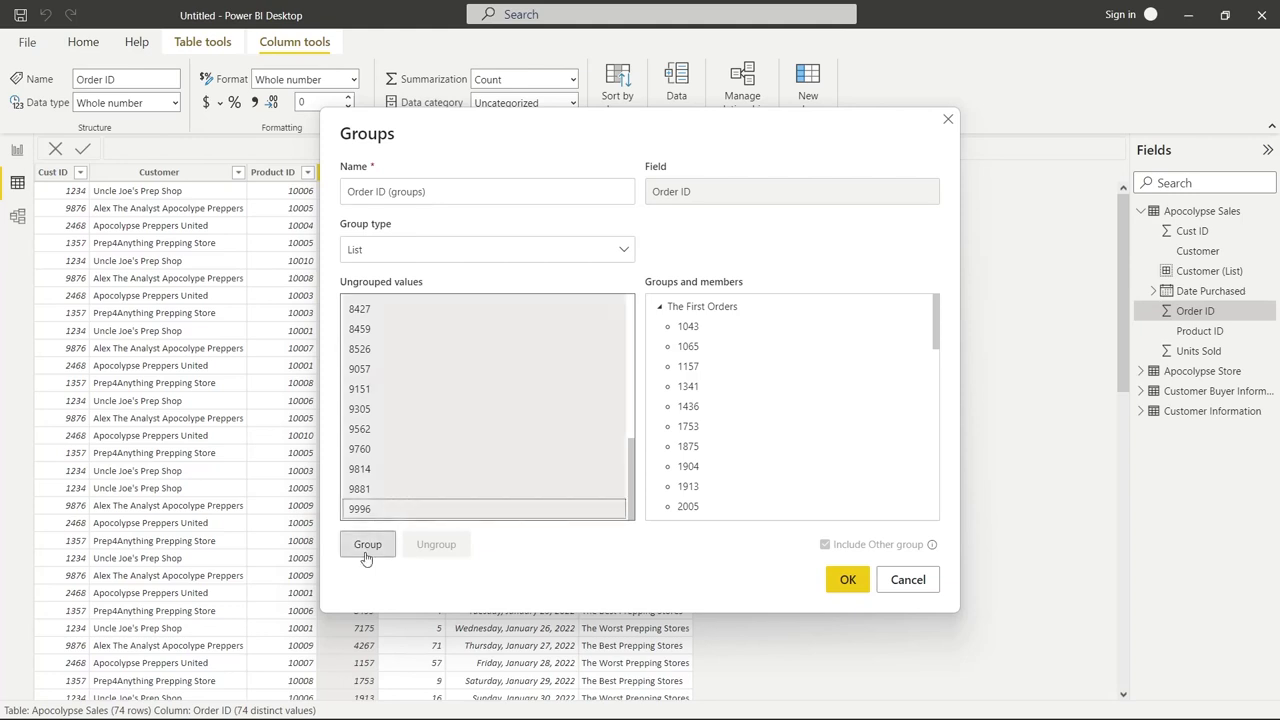
{"action": "left_click", "coordinate": [367, 546]}
Step: Rename the second group The Latest Orders and confirm the Order ID groups
{"action": "left_click", "coordinate": [718, 308]}
{"action": "left_click", "coordinate": [718, 308]}
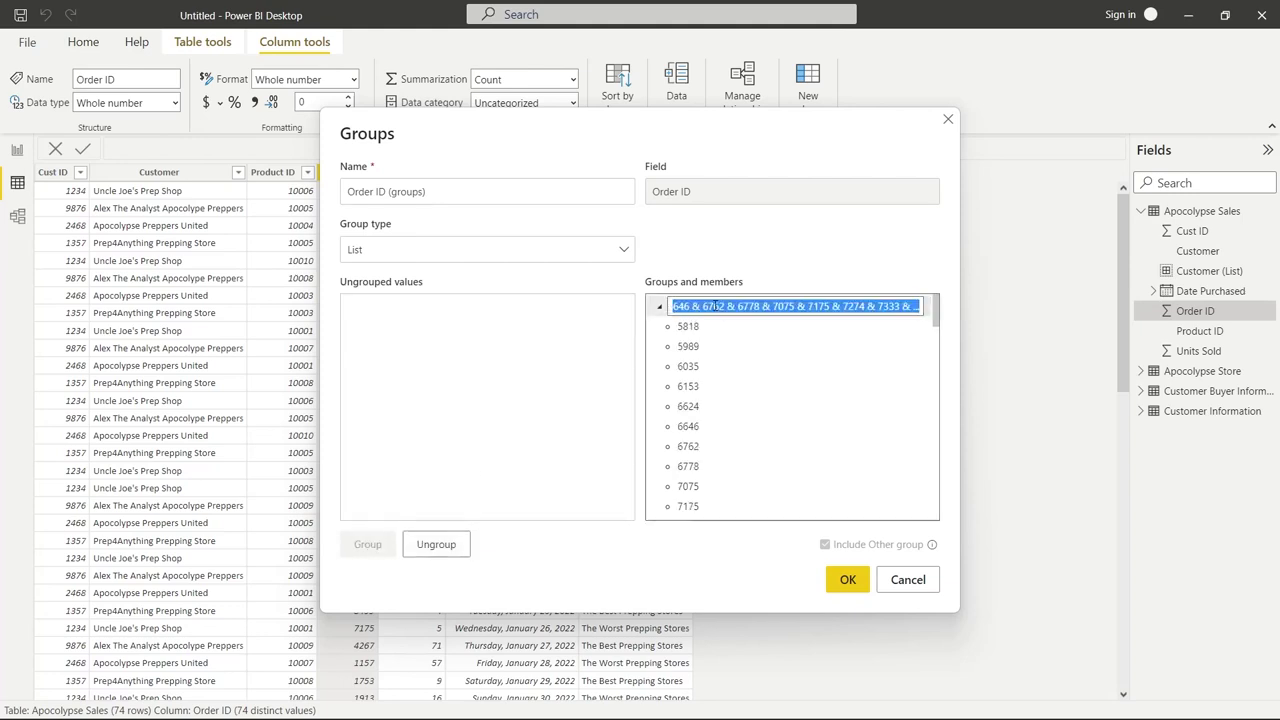
{"action": "type", "text": "The Lates"}
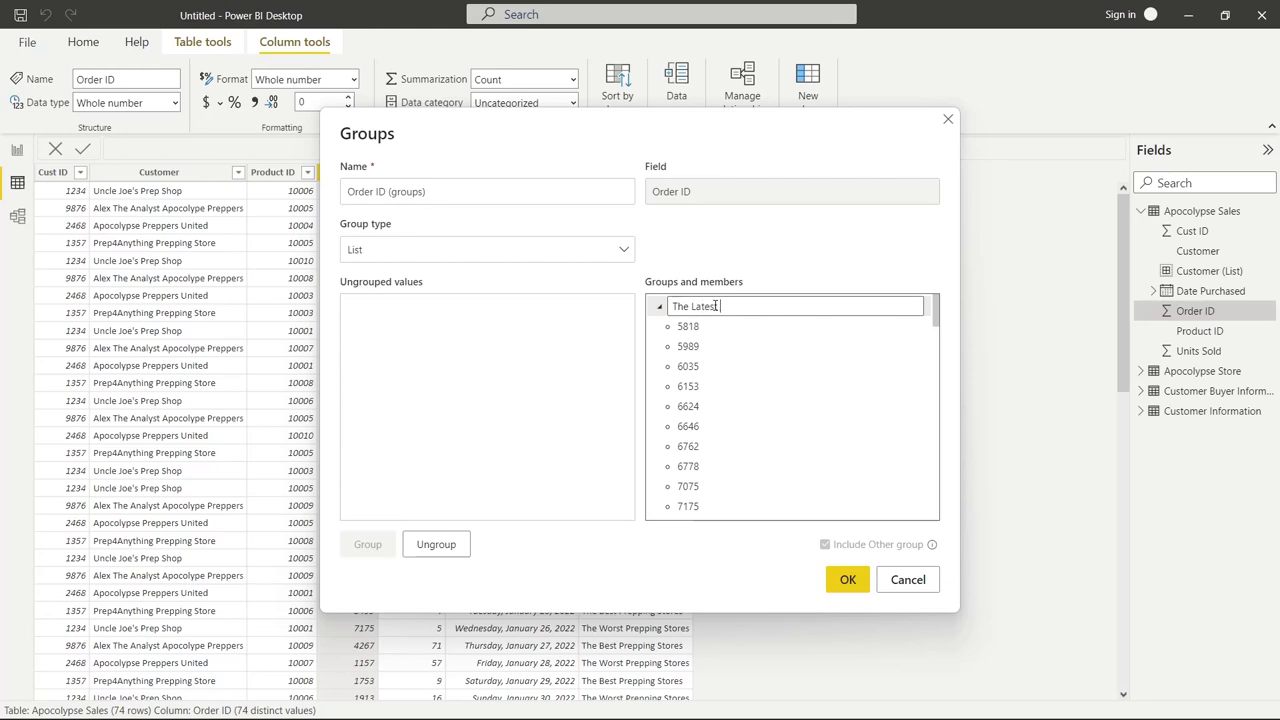
{"action": "type", "text": "t Orders"}
{"action": "left_click", "coordinate": [846, 585]}
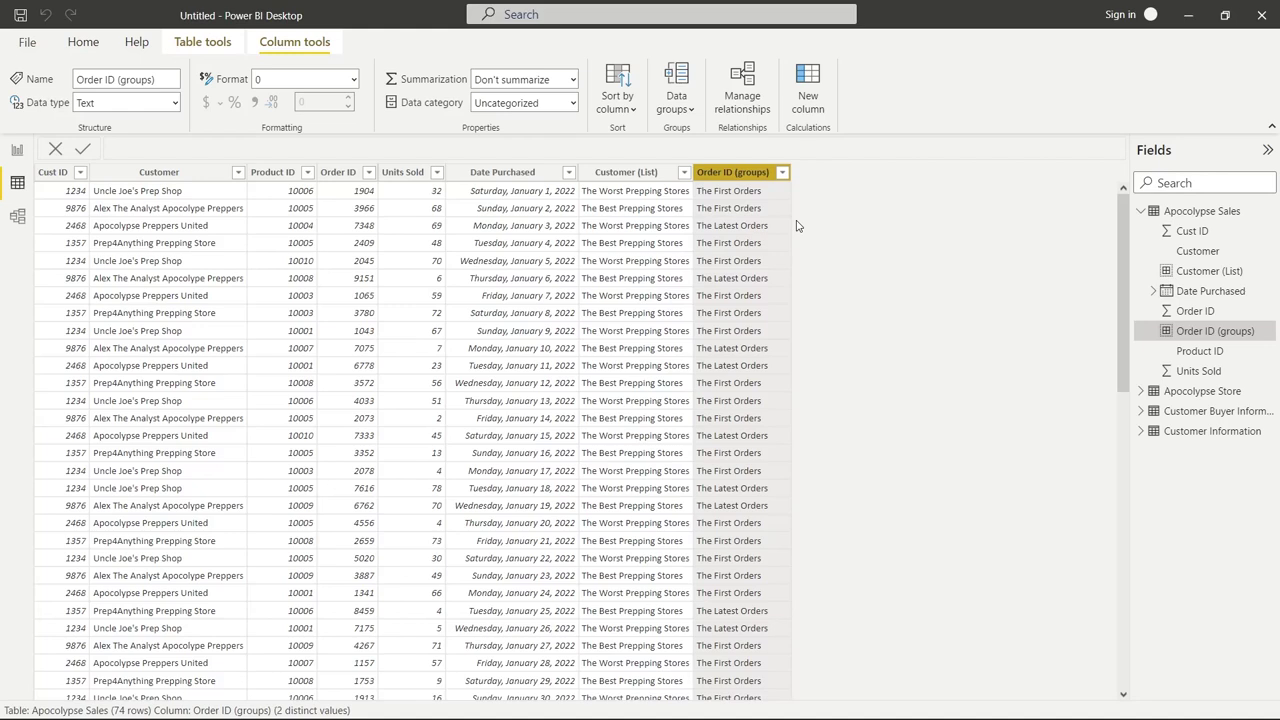
{"action": "left_click", "coordinate": [981, 349]}
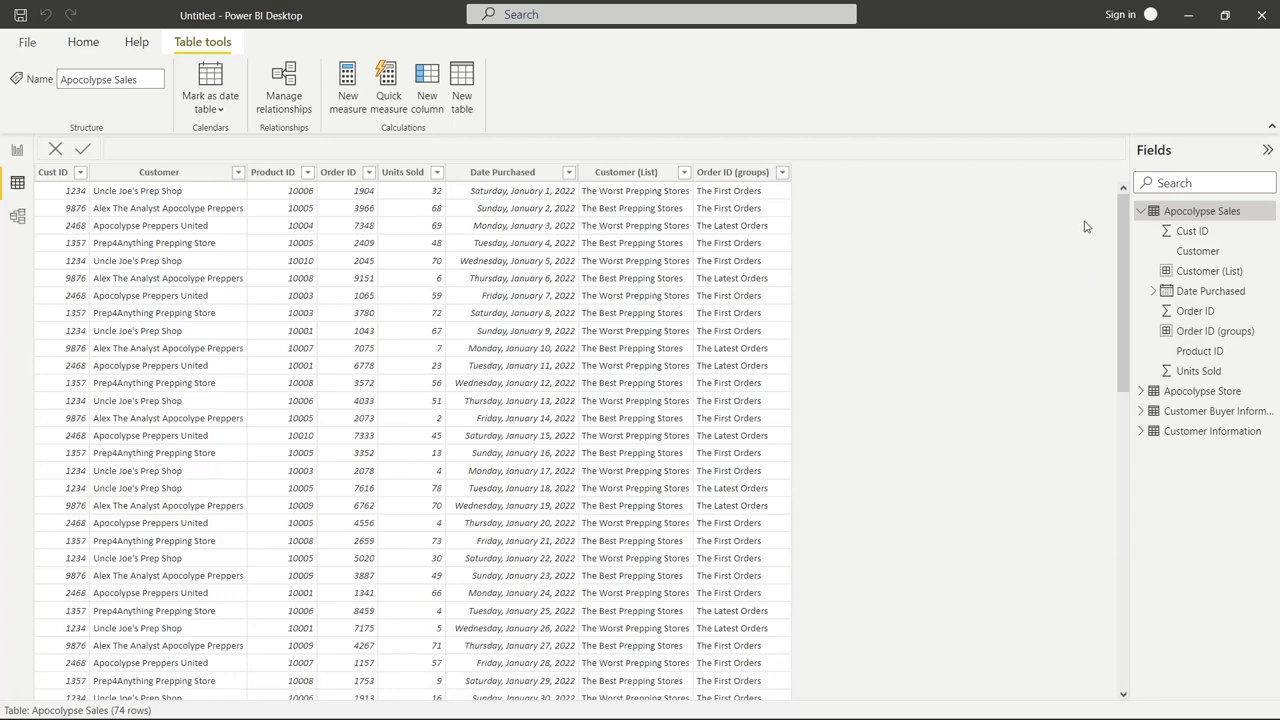
Step: Switch to Customer Buyer Information after viewing Customer Information, and open the Age column's actions
{"action": "left_click", "coordinate": [1141, 212]}
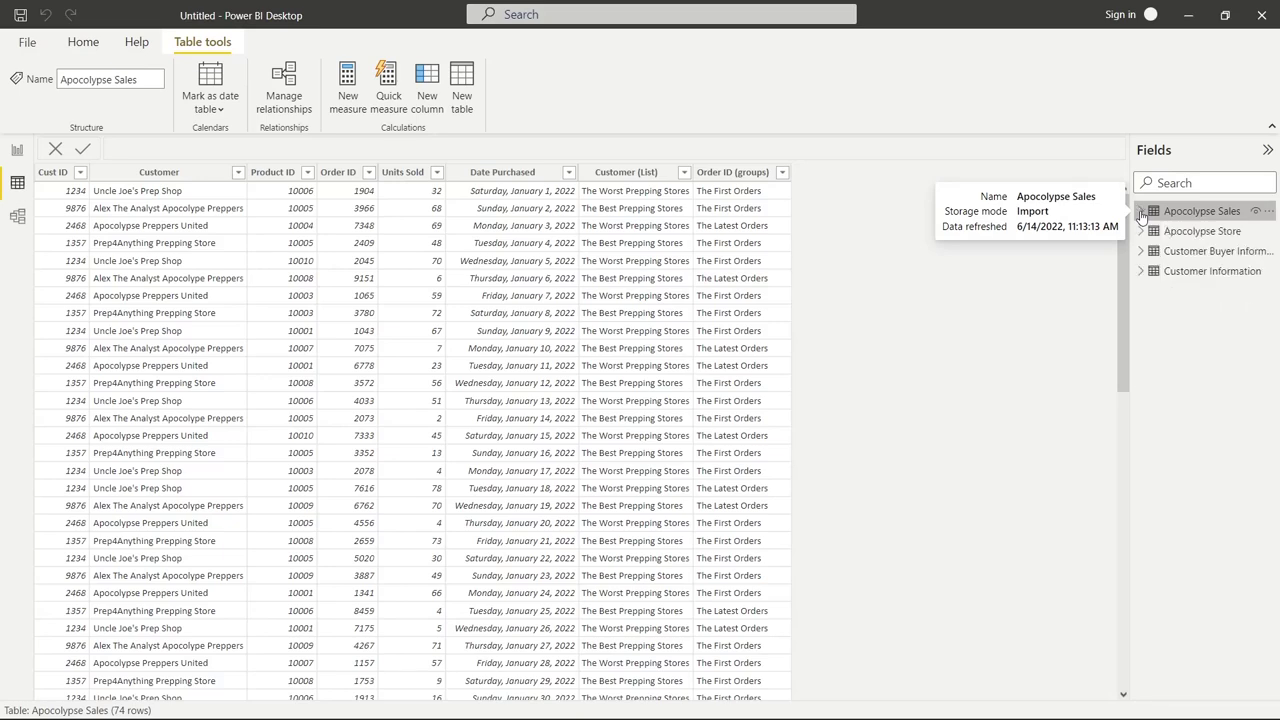
{"action": "left_click", "coordinate": [1195, 251]}
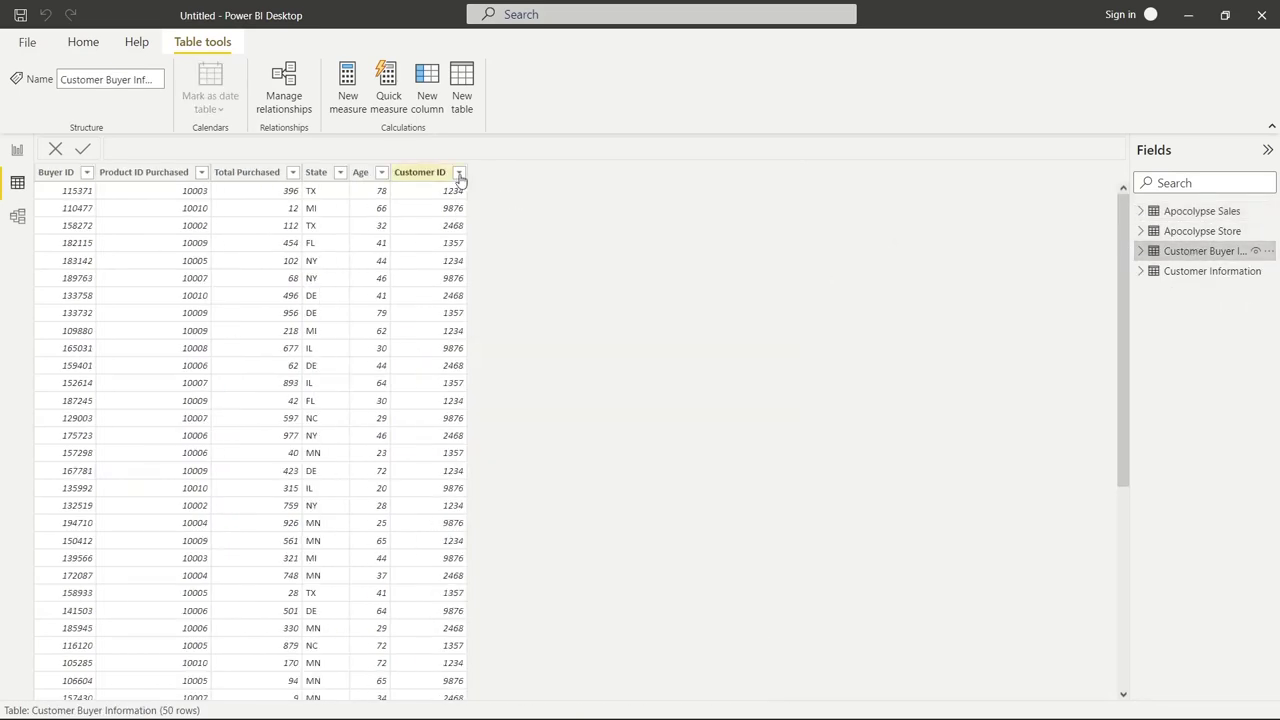
{"action": "left_click", "coordinate": [1195, 271]}
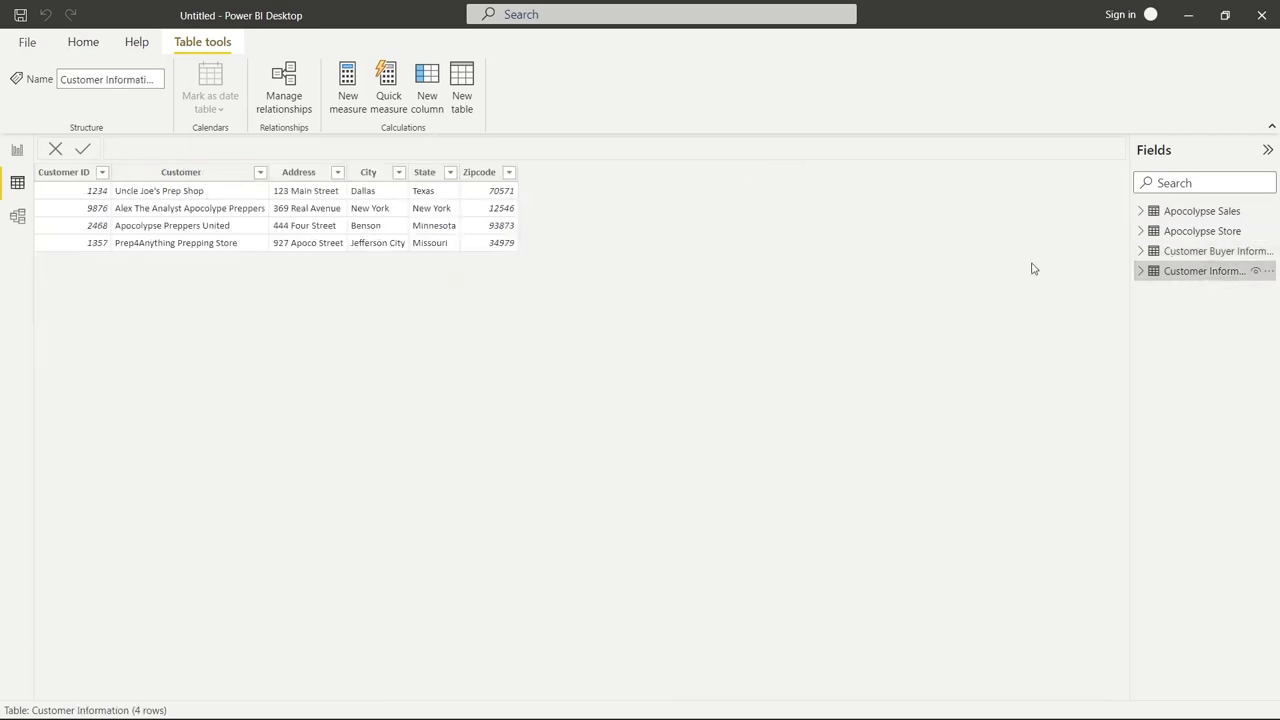
{"action": "left_click", "coordinate": [1234, 254]}
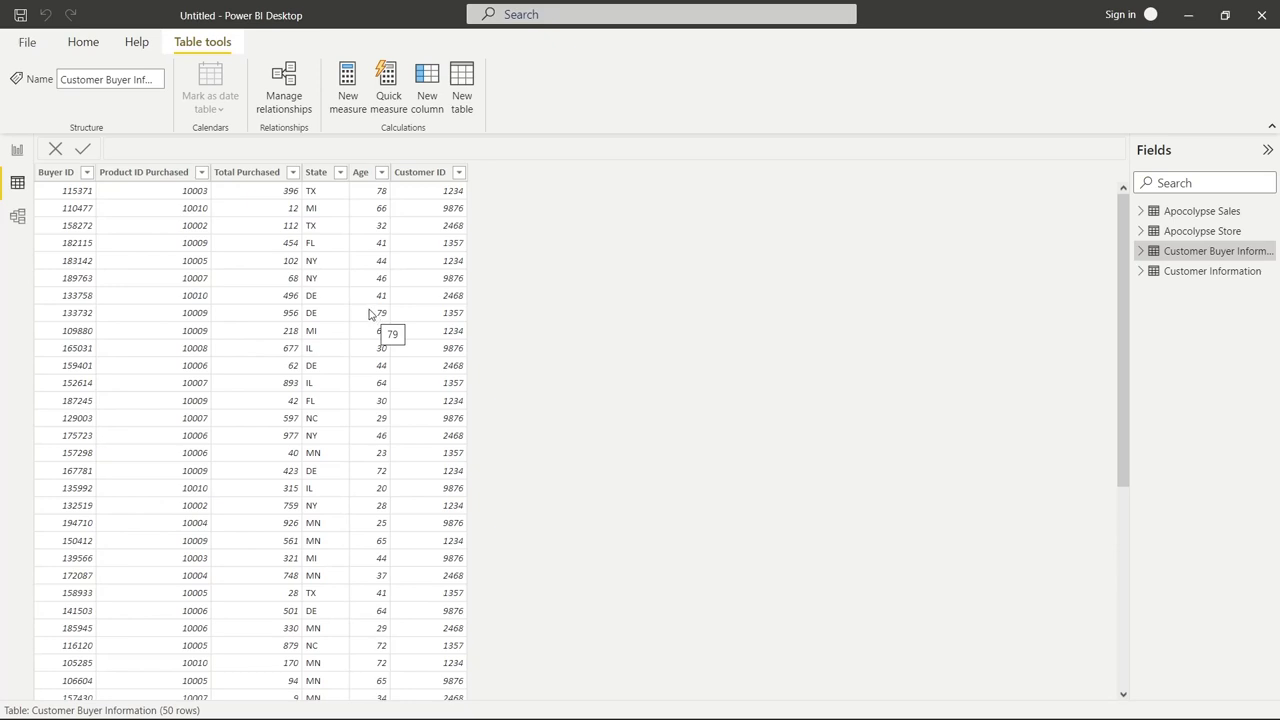
{"action": "right_click", "coordinate": [366, 178]}
Step: Start a new Age grouping, trying Number of bins with a count of 10
{"action": "left_click", "coordinate": [432, 514]}
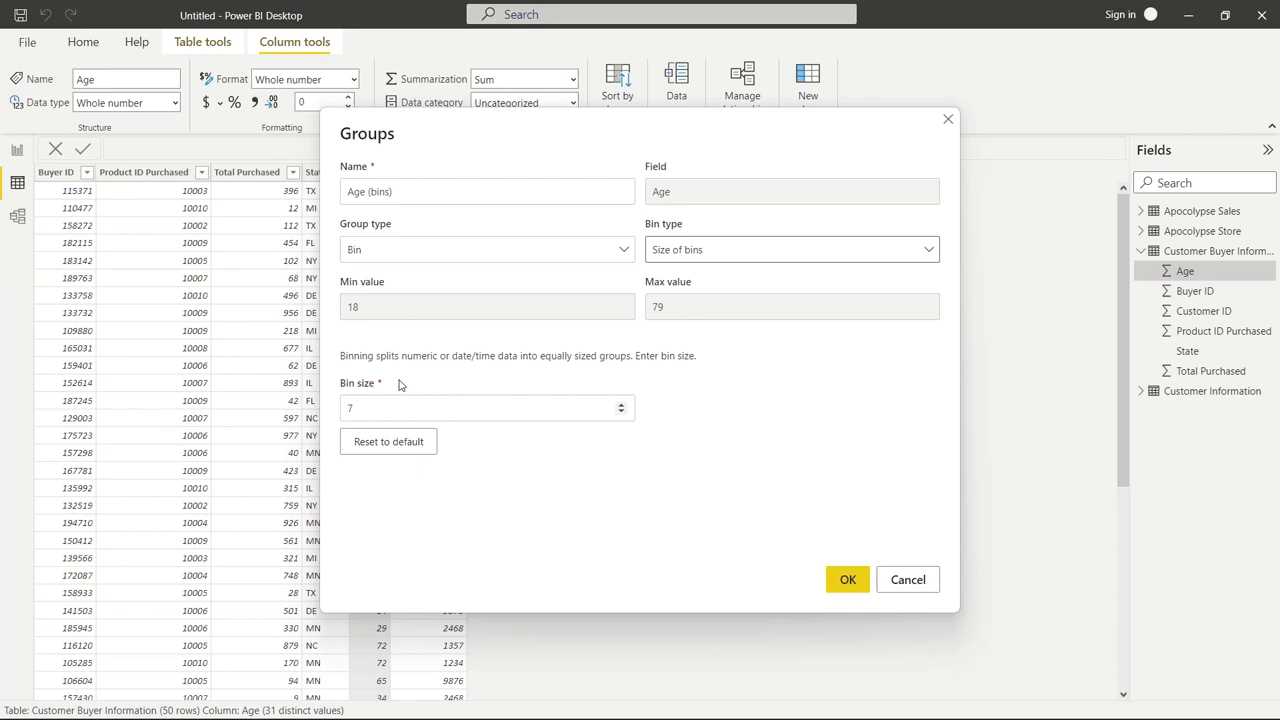
{"action": "left_click", "coordinate": [731, 251]}
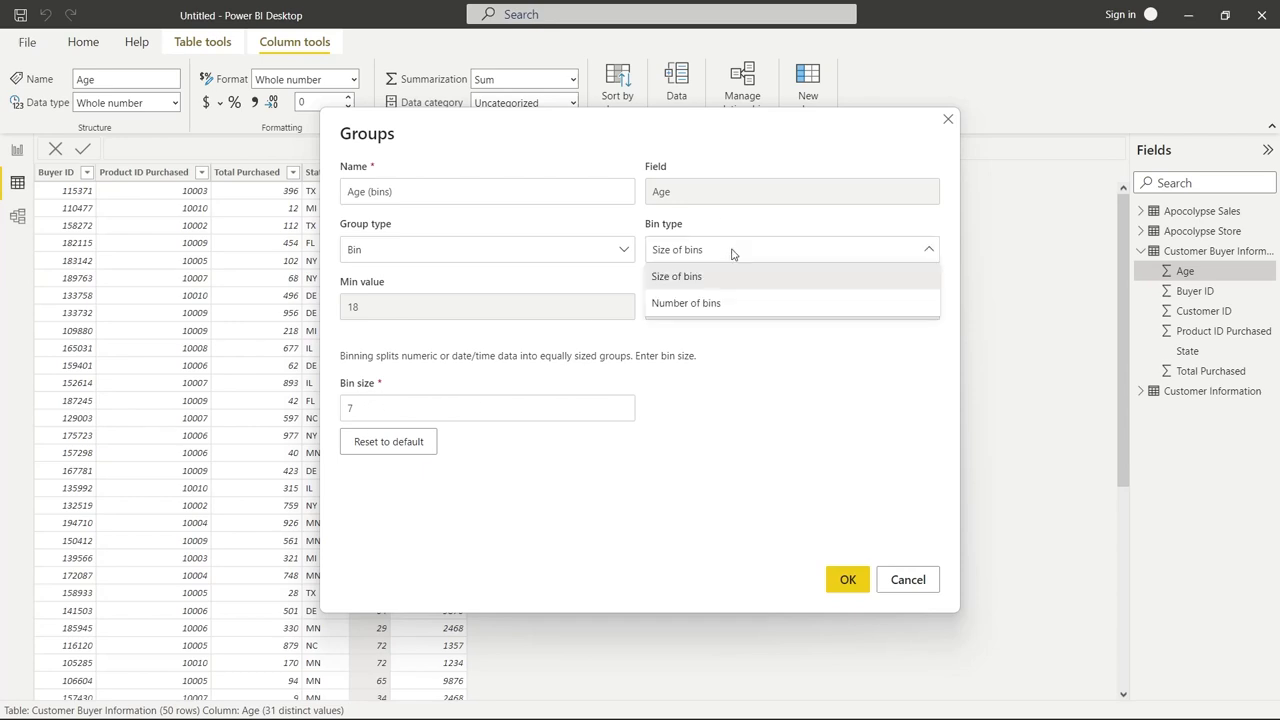
{"action": "left_click", "coordinate": [727, 304]}
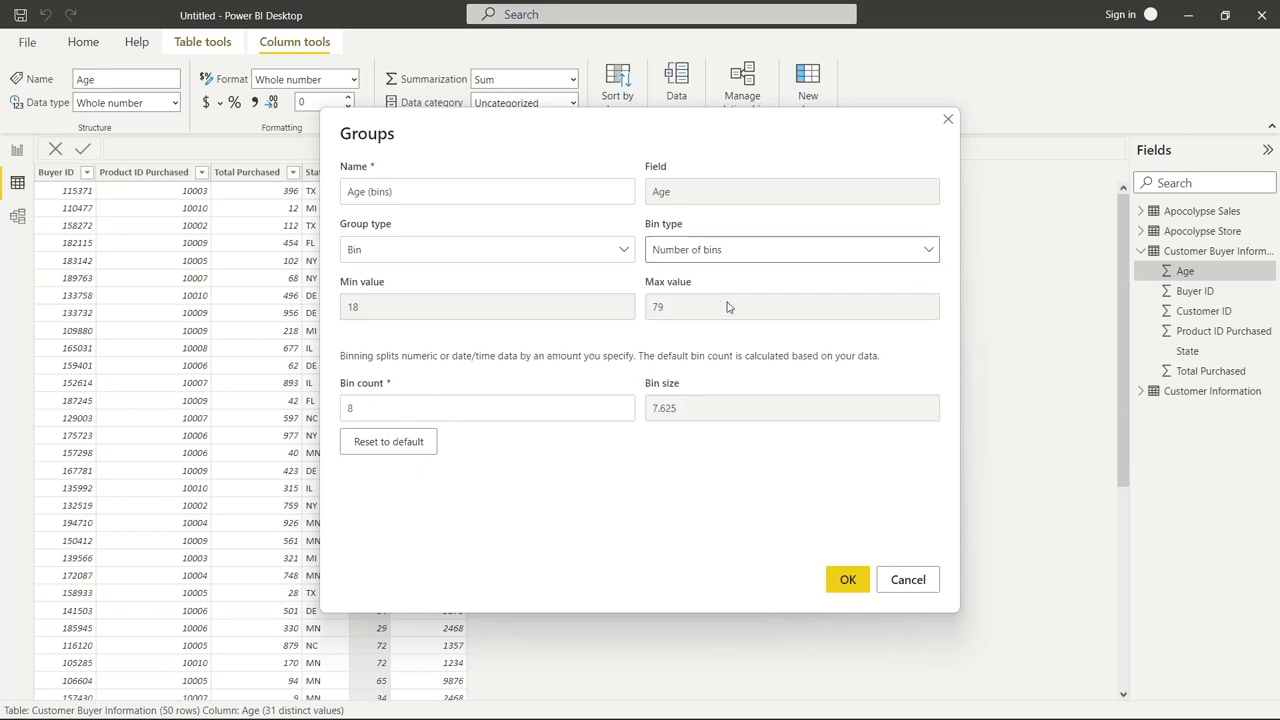
{"action": "left_click", "coordinate": [371, 410]}
{"action": "key", "text": "BackSpace"}
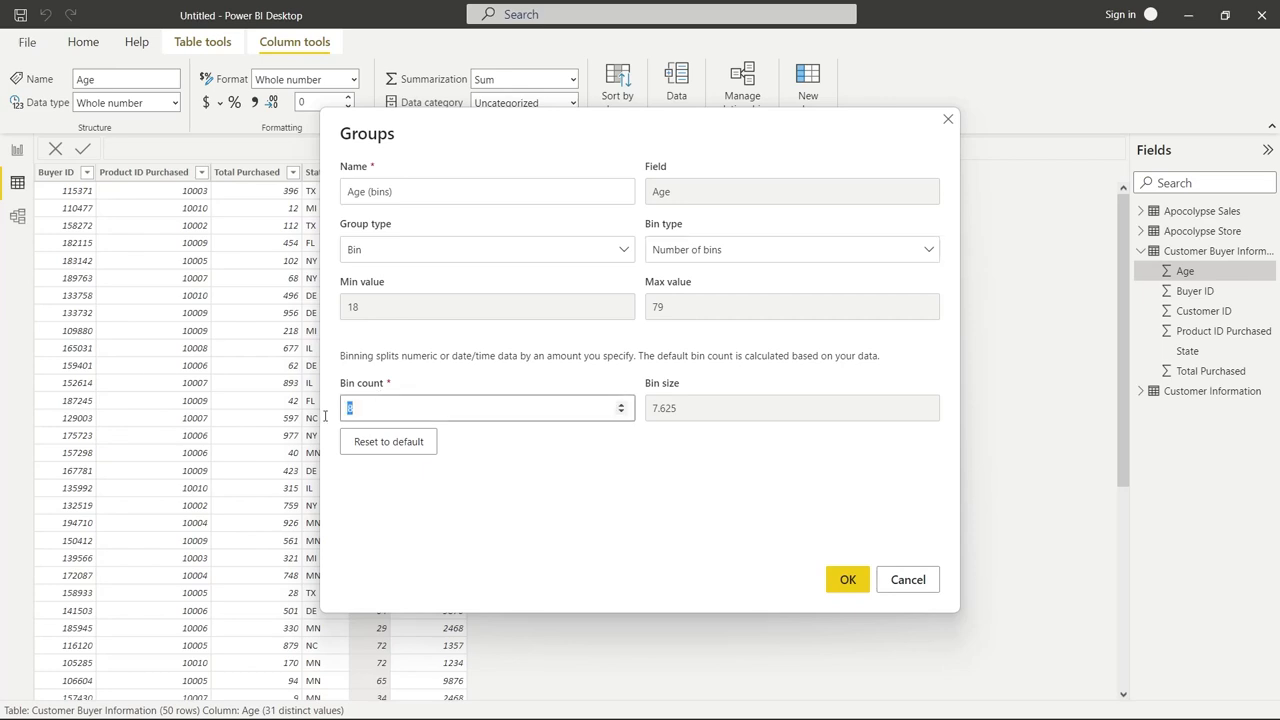
{"action": "type", "text": "5"}
{"action": "key", "text": "BackSpace"}
{"action": "type", "text": "10"}
Step: Switch back to Size of bins, set the bin size to 10, and confirm
{"action": "left_click", "coordinate": [712, 250]}
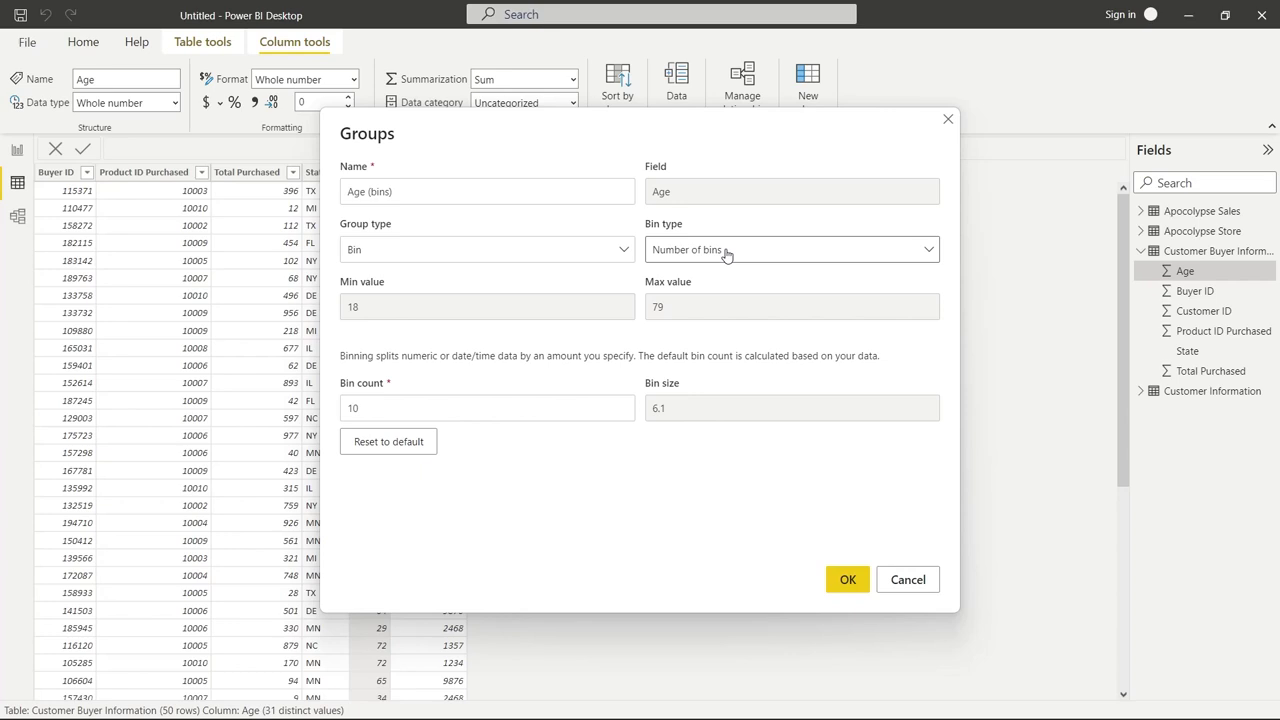
{"action": "left_click", "coordinate": [727, 254]}
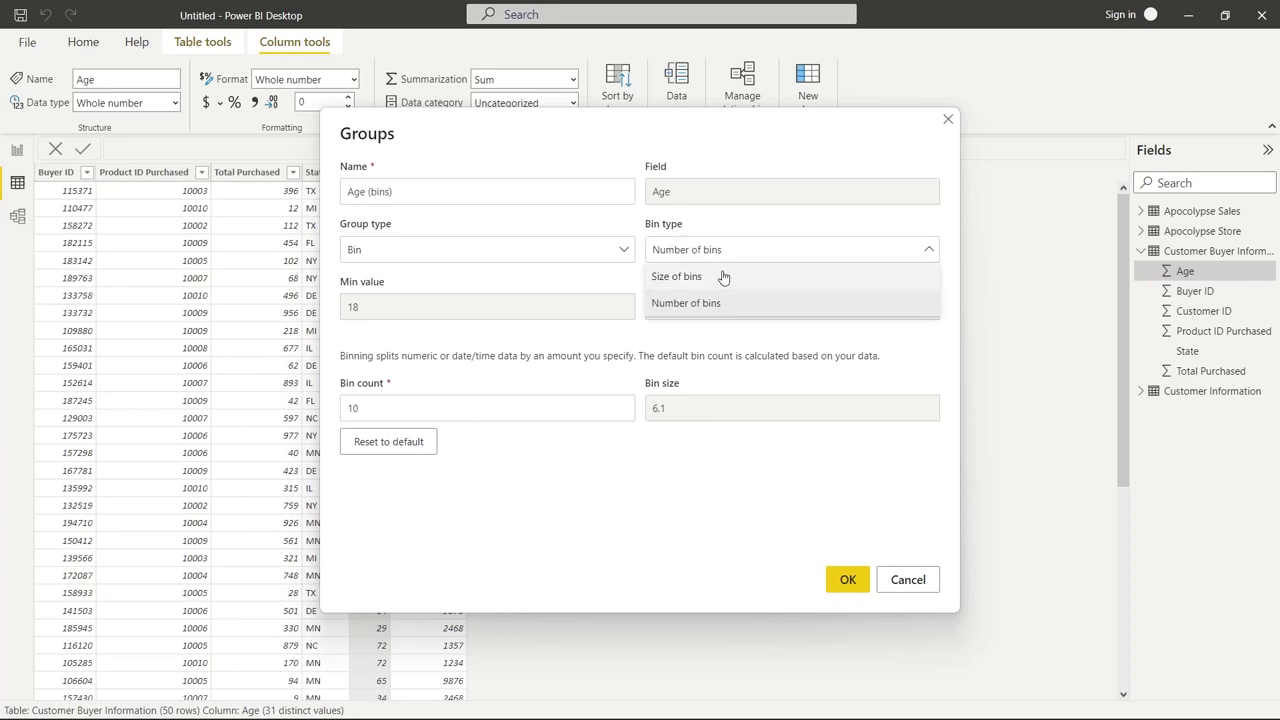
{"action": "left_click", "coordinate": [724, 275]}
{"action": "double_click", "coordinate": [425, 400]}
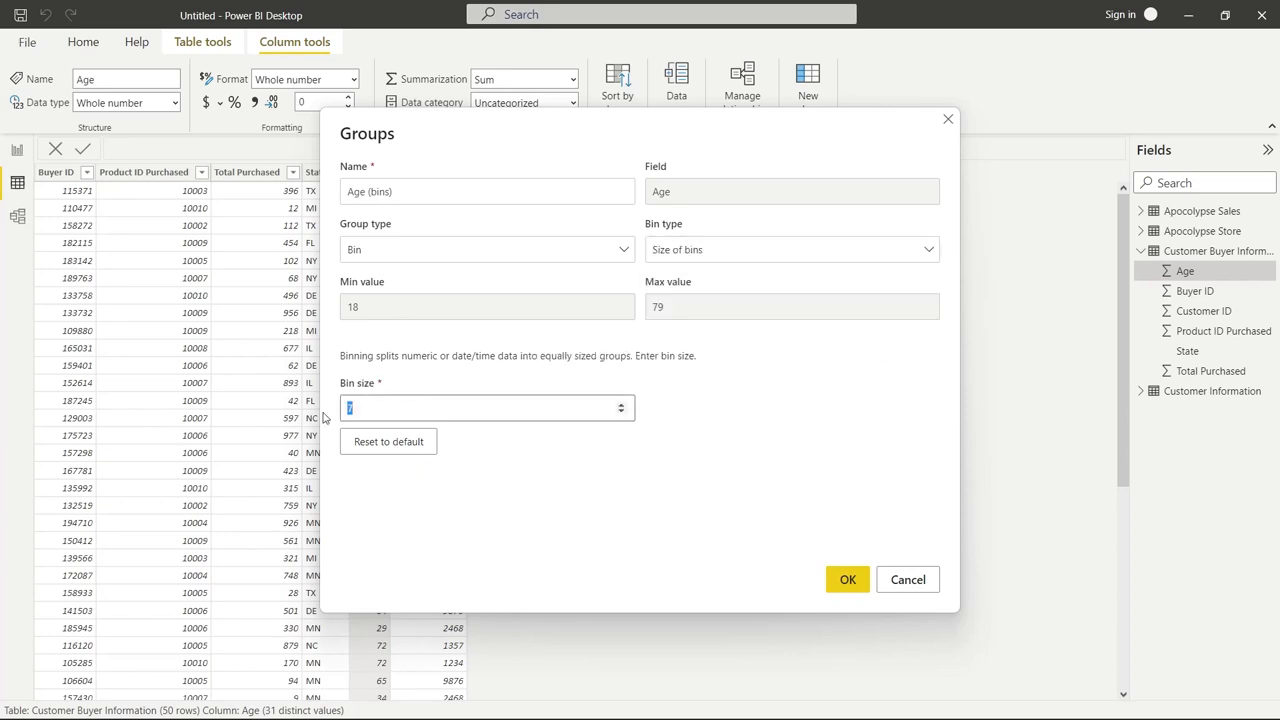
{"action": "type", "text": "10"}
{"action": "left_click", "coordinate": [846, 582]}
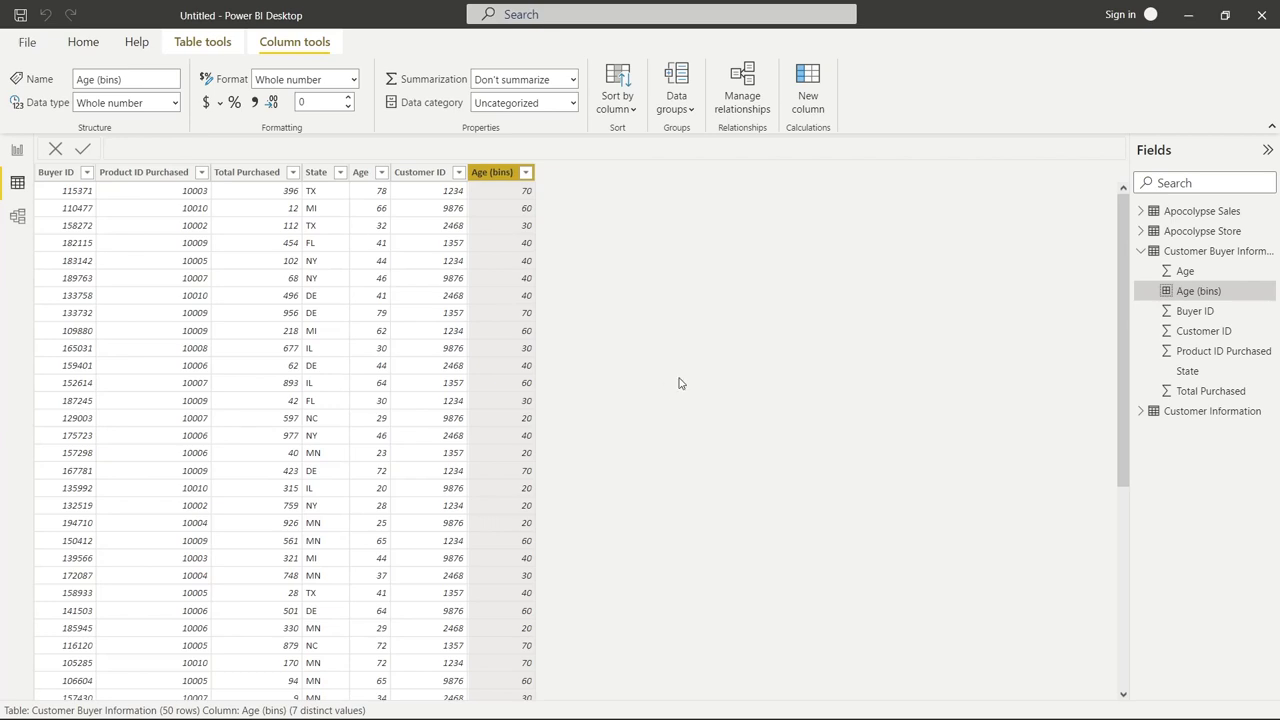
Step: Return to the Apocolypse Sales table and open the Date Purchased column's actions
{"action": "left_click", "coordinate": [1185, 212]}
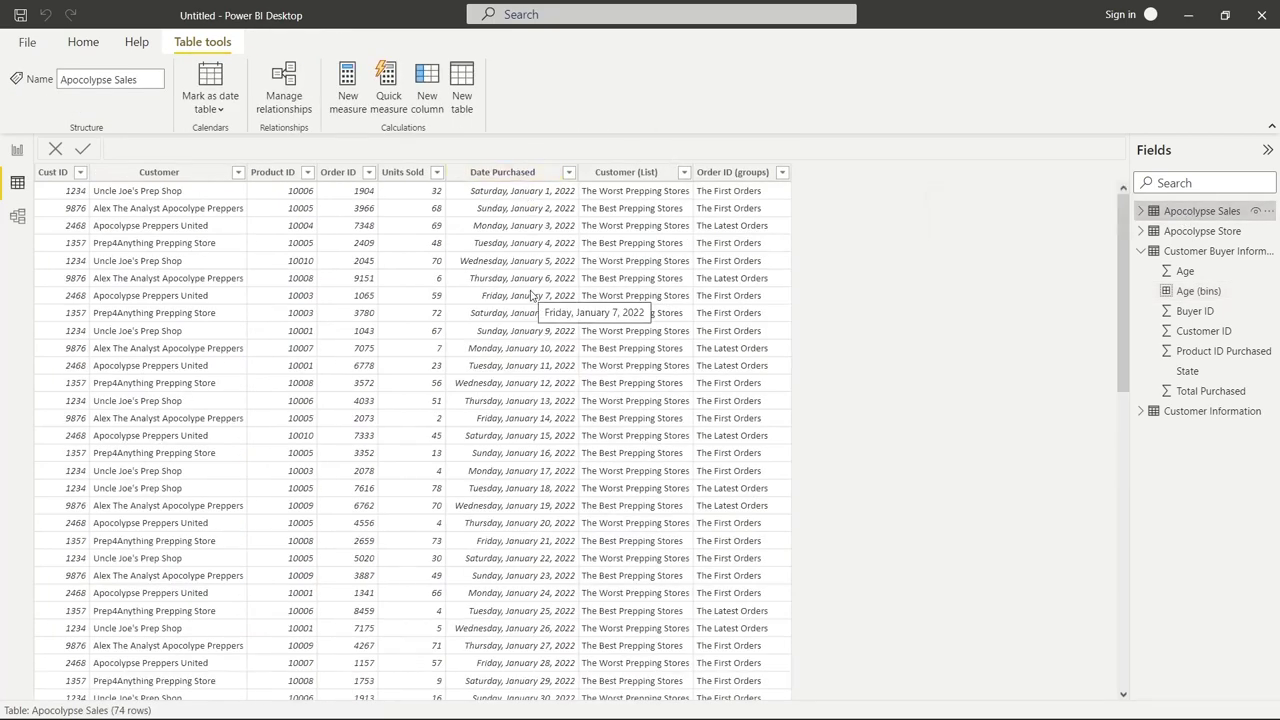
{"action": "right_click", "coordinate": [549, 179]}
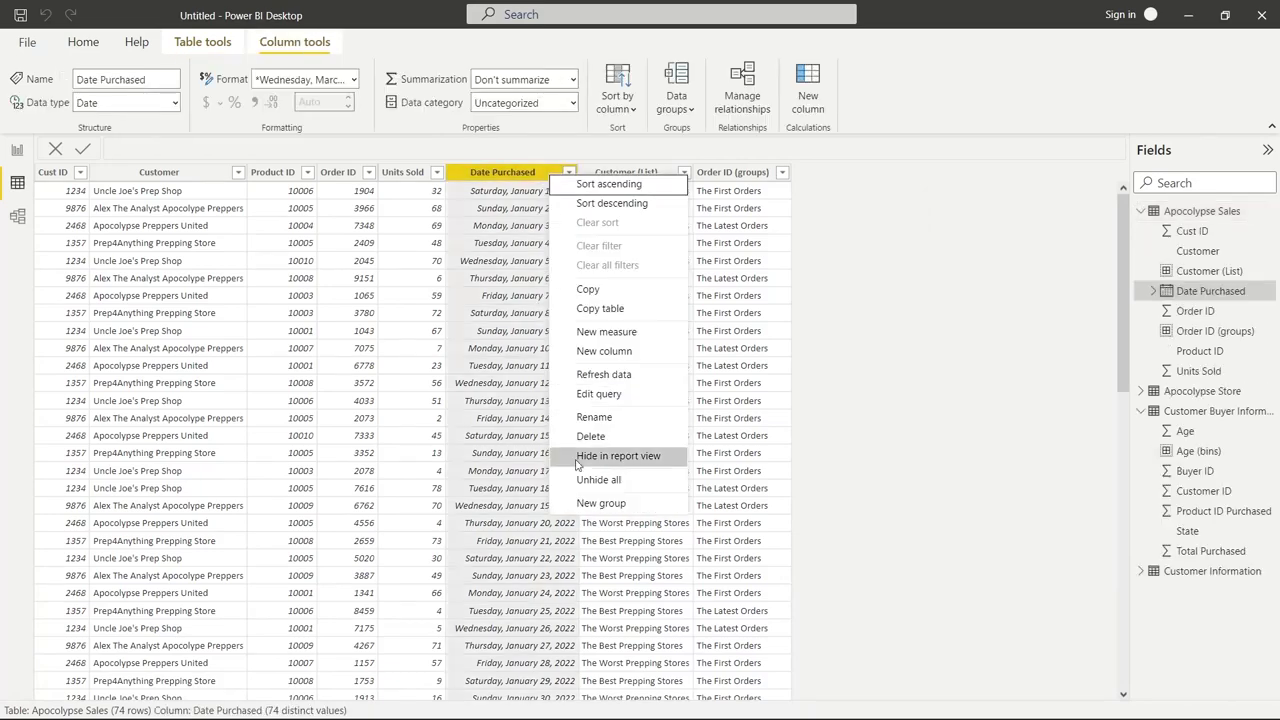
Step: Start a new list-type grouping on the Date Purchased column
{"action": "left_click", "coordinate": [600, 503]}
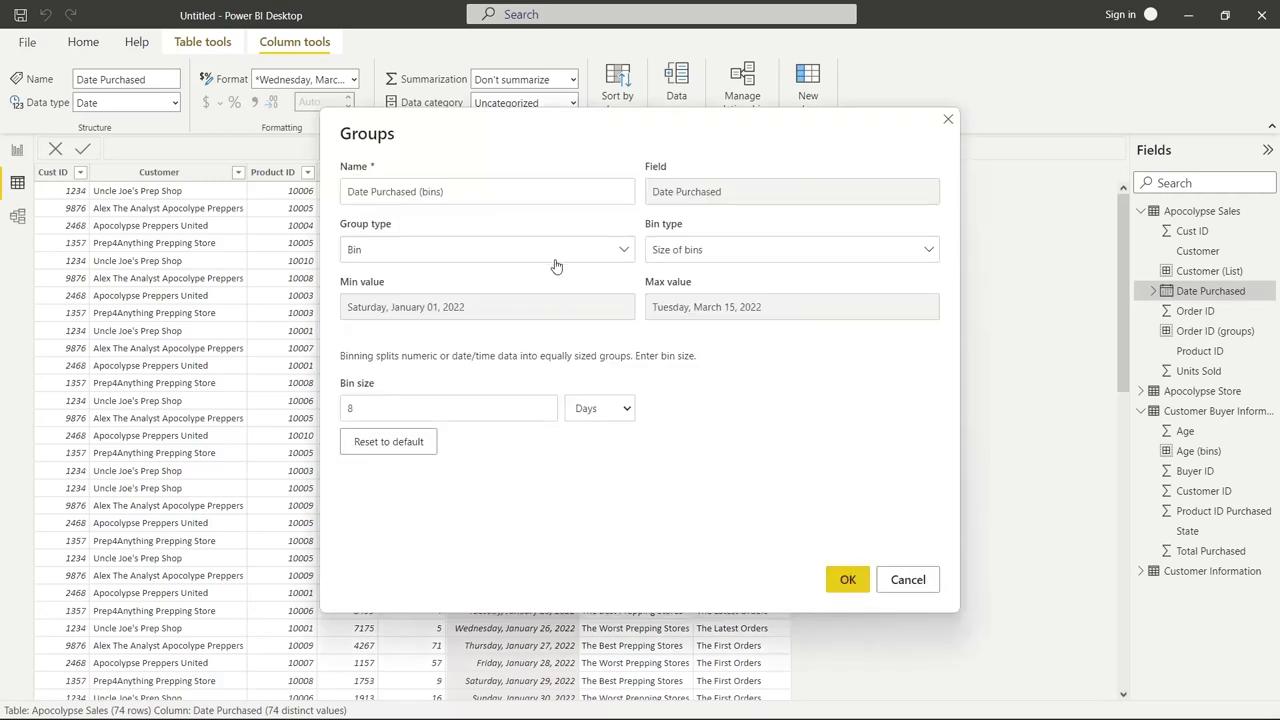
{"action": "left_click", "coordinate": [555, 252]}
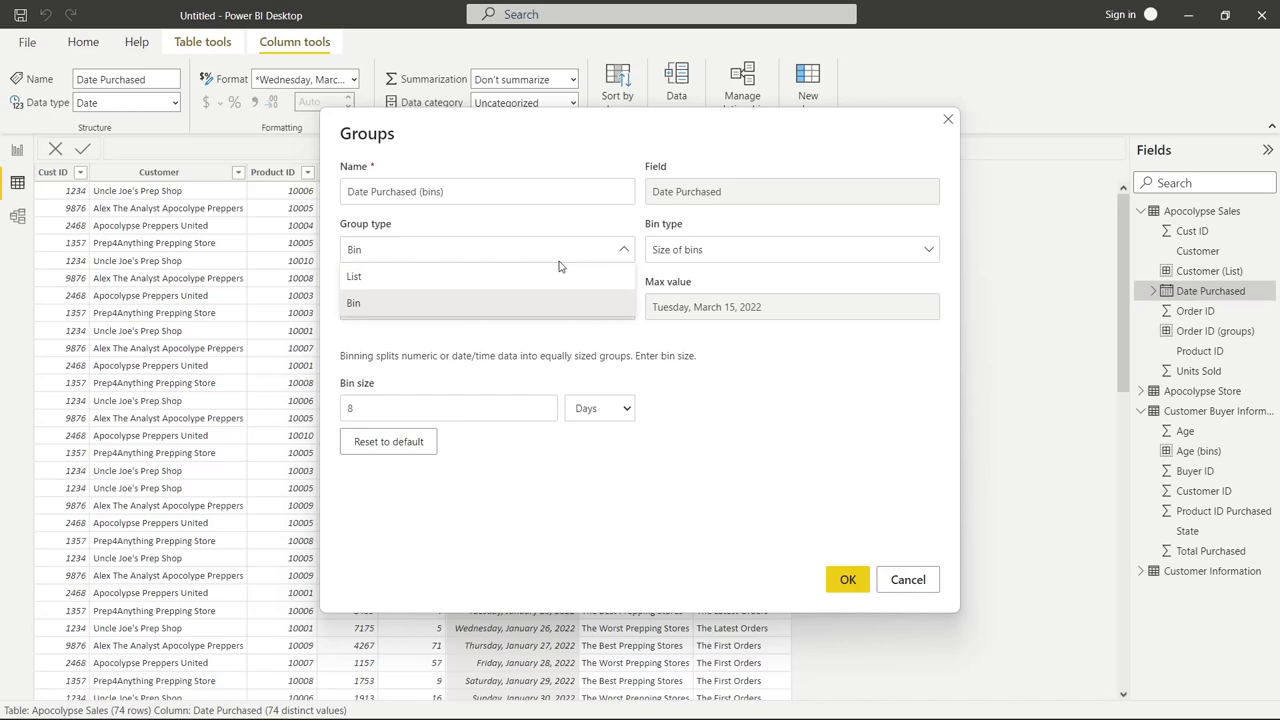
{"action": "left_click", "coordinate": [632, 252]}
{"action": "left_click", "coordinate": [616, 258]}
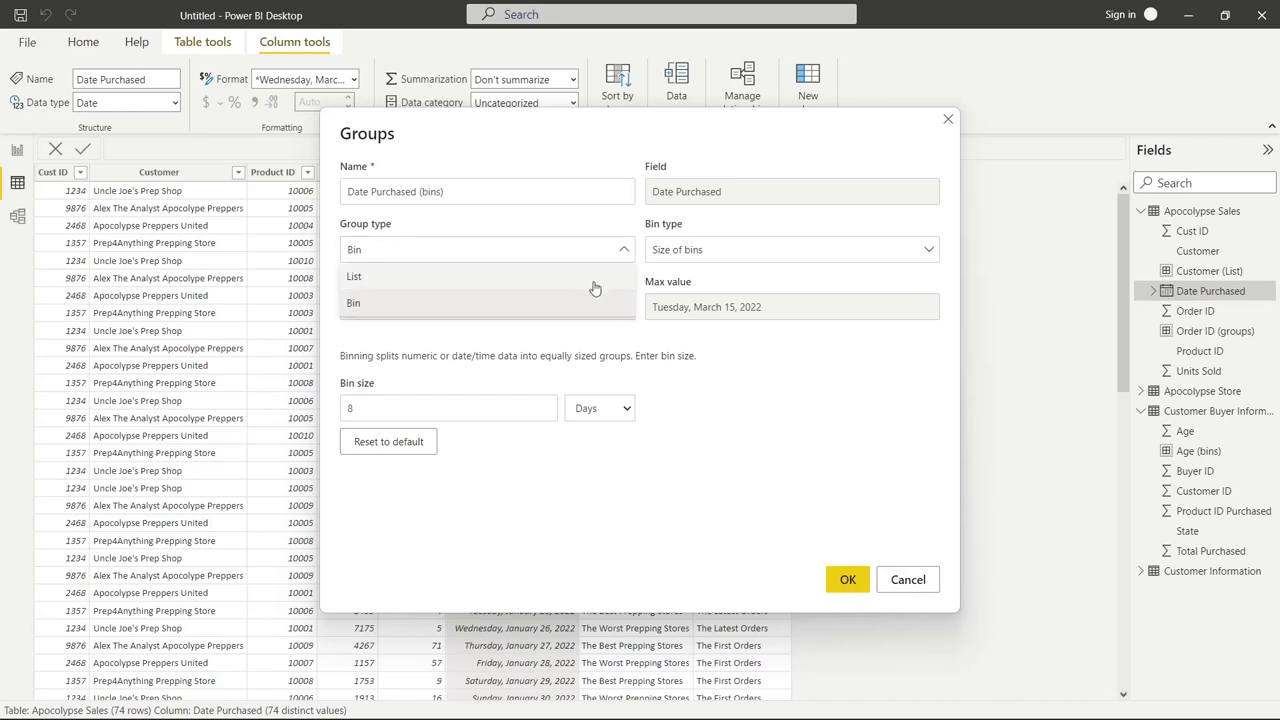
{"action": "left_click", "coordinate": [594, 280]}
Step: Group the January dates together and begin naming the group January
{"action": "left_click", "coordinate": [553, 306]}
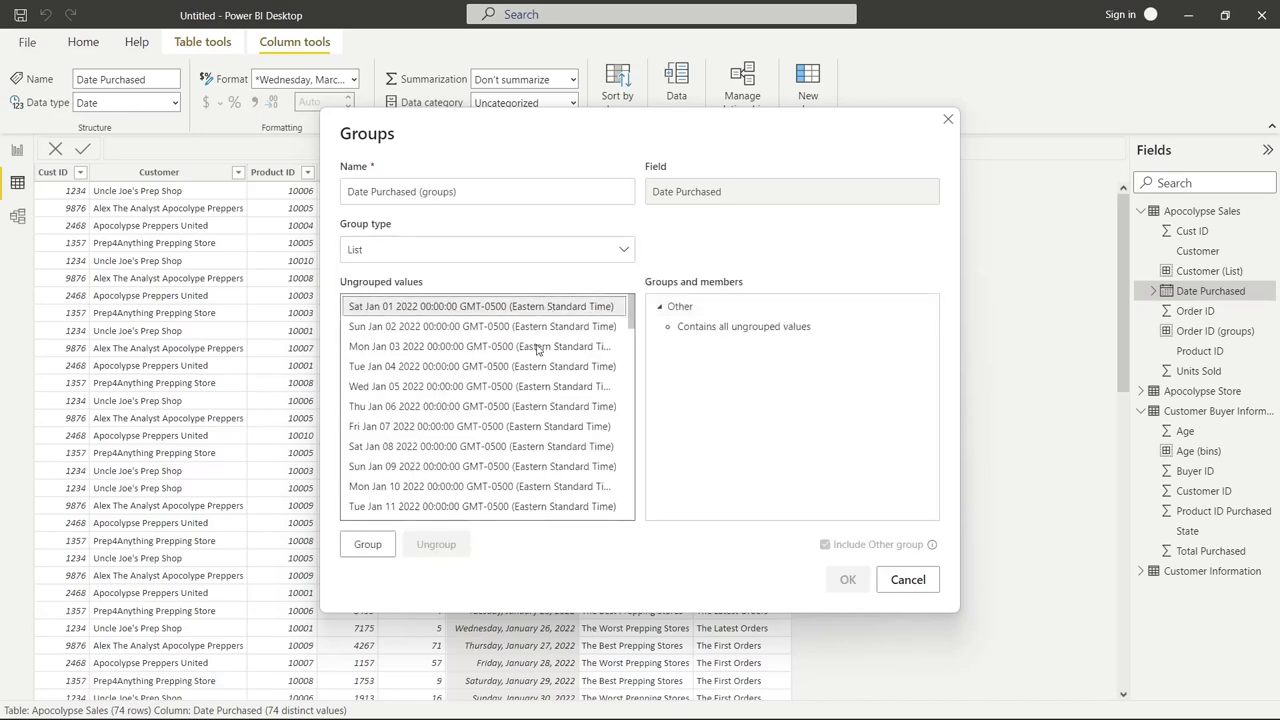
{"action": "scroll", "coordinate": [537, 348], "scroll_direction": "down", "scroll_amount": 8}
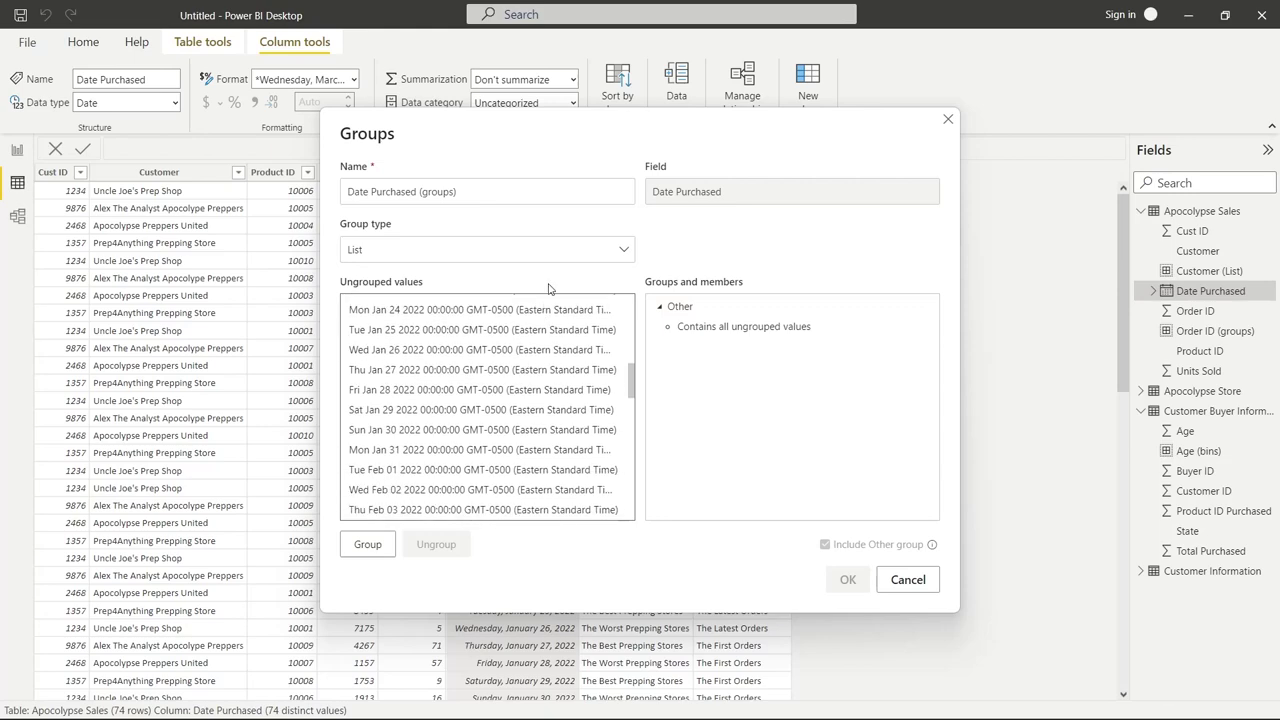
{"action": "left_click", "coordinate": [477, 450], "text": "shift"}
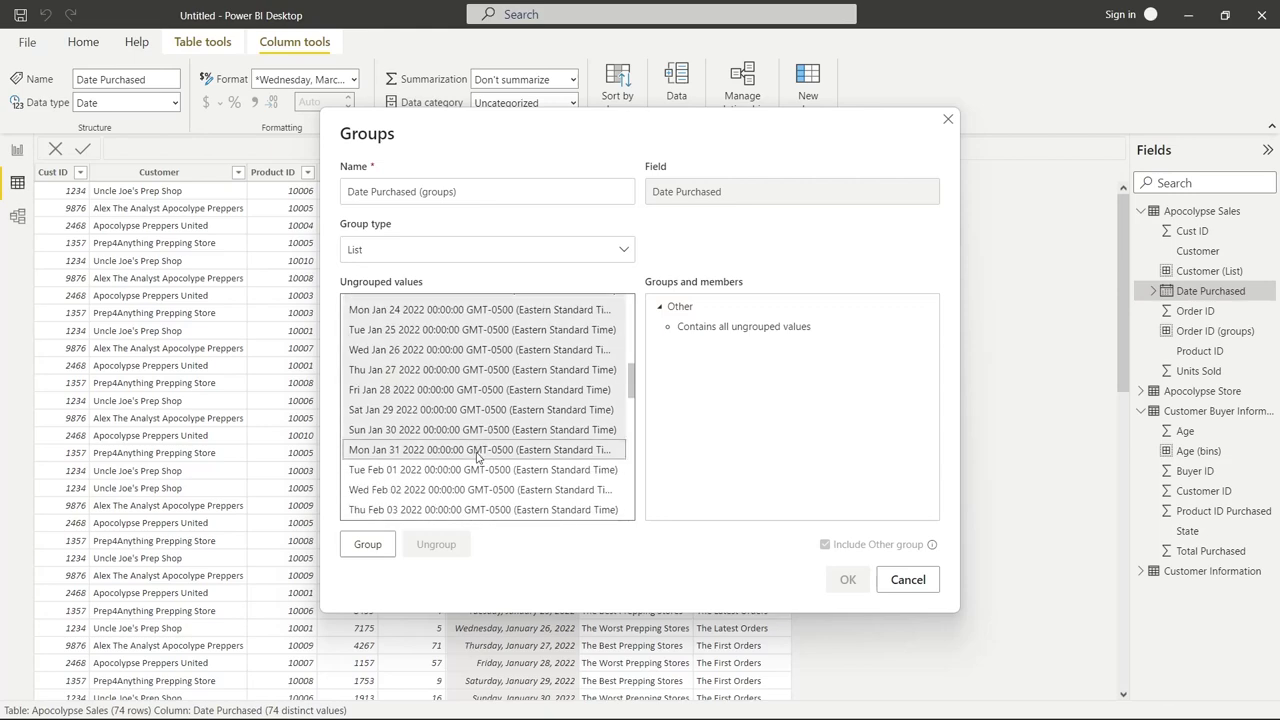
{"action": "left_click", "coordinate": [366, 545]}
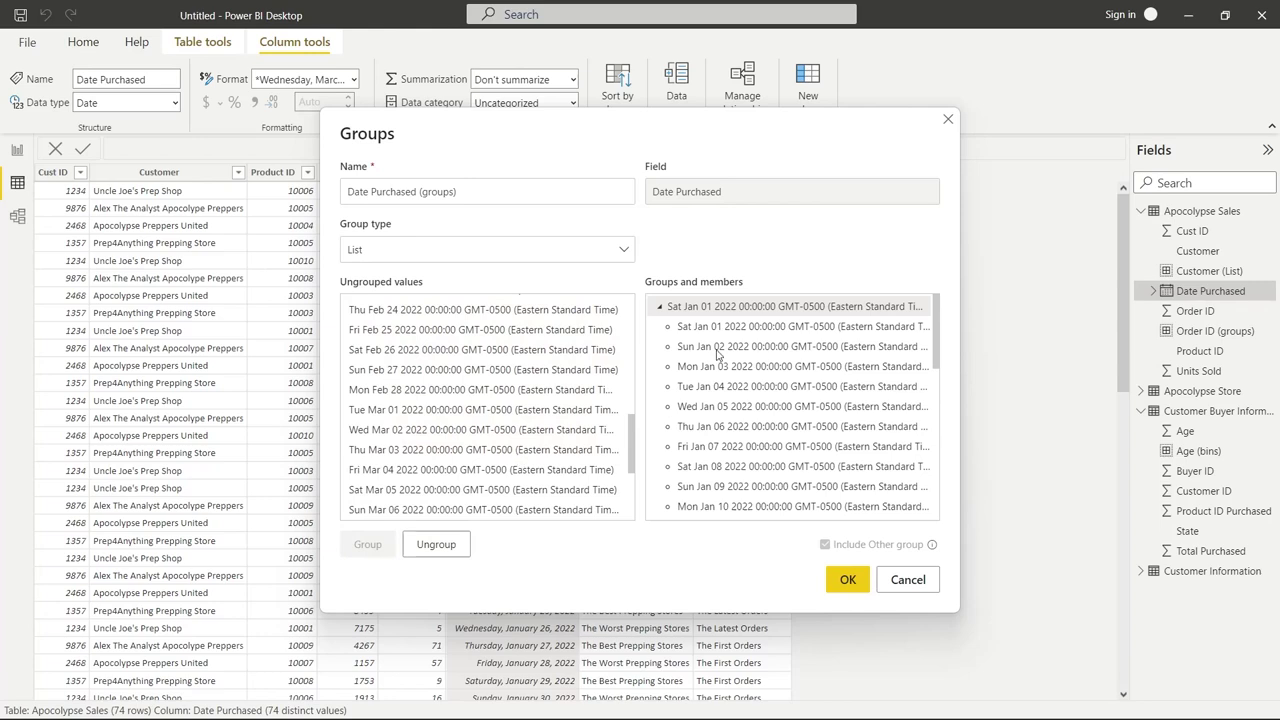
{"action": "type", "text": "January"}
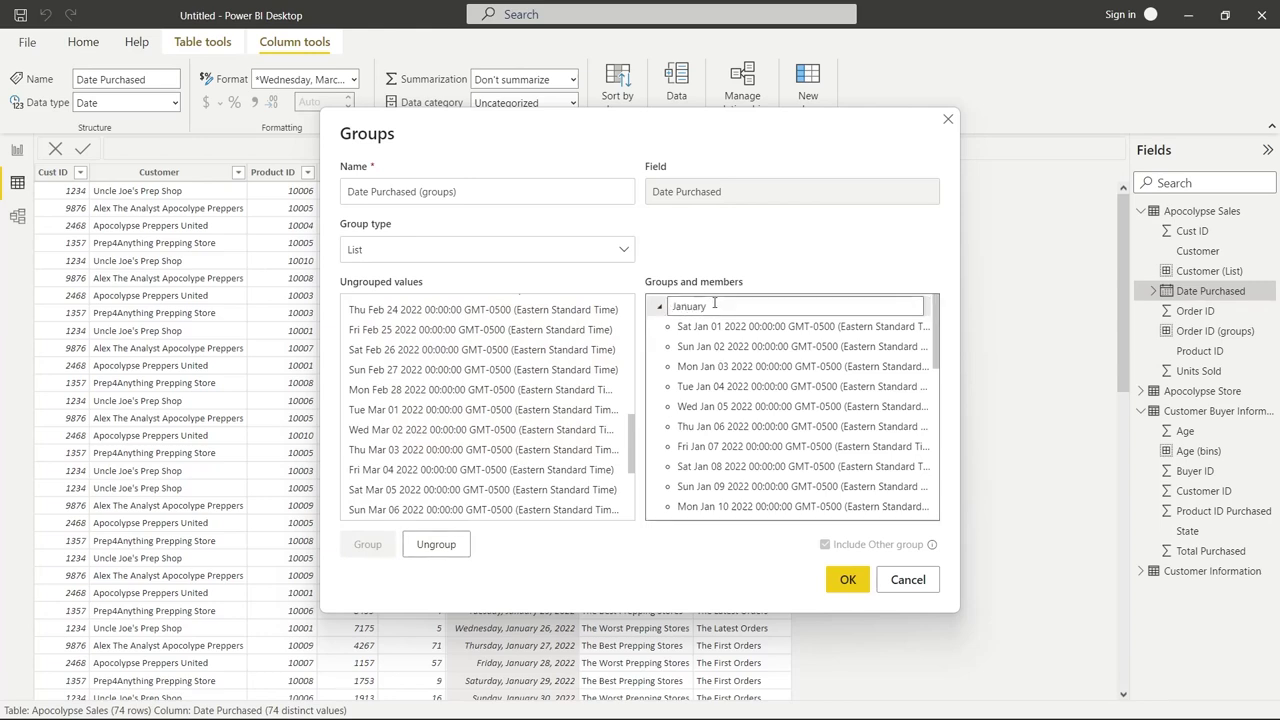
{"action": "left_click", "coordinate": [522, 251]}
Step: Group Date Purchased into bins of 1 month, creating the Date Purchased (bins) column
{"action": "left_click", "coordinate": [493, 300]}
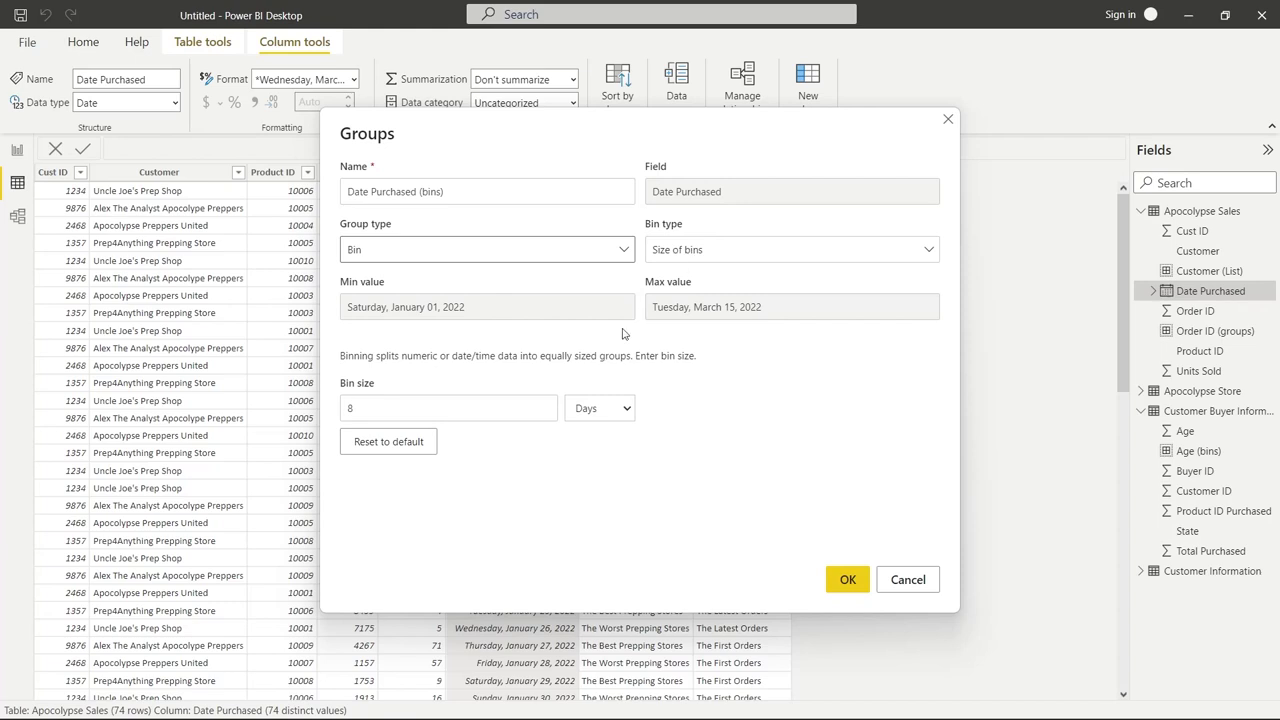
{"action": "left_click", "coordinate": [613, 410]}
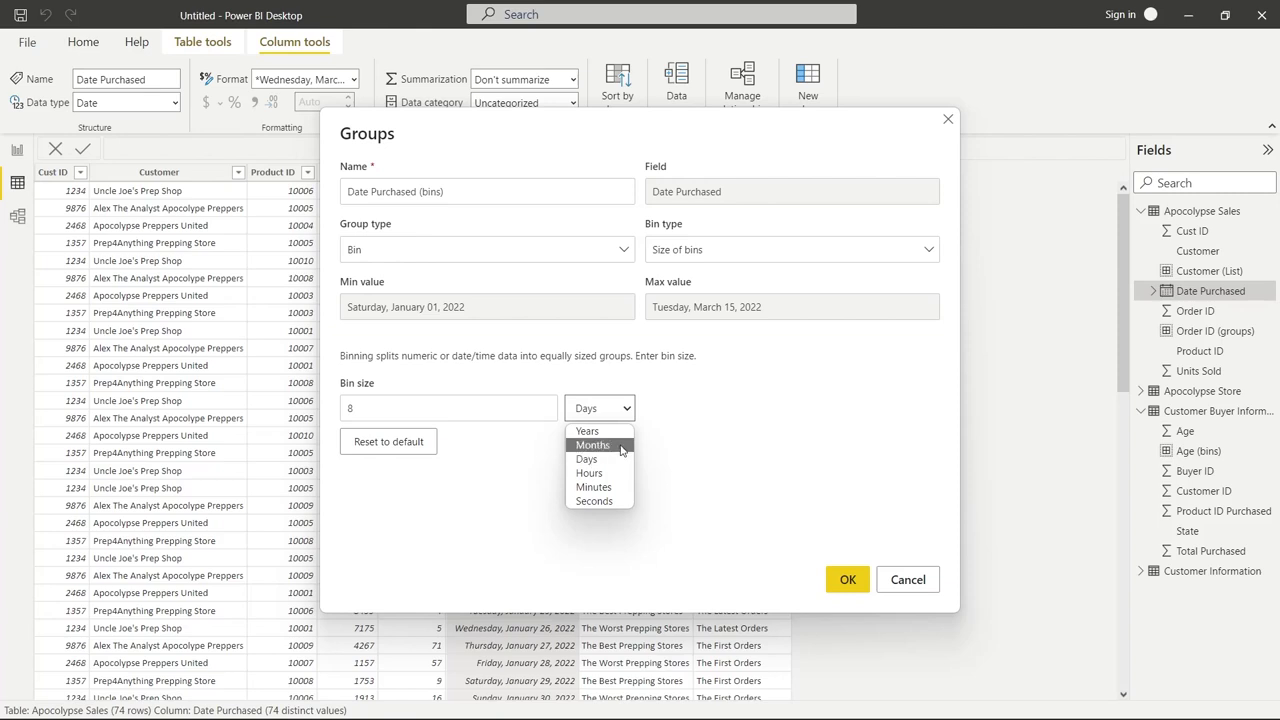
{"action": "left_click", "coordinate": [620, 446]}
{"action": "left_click", "coordinate": [481, 413]}
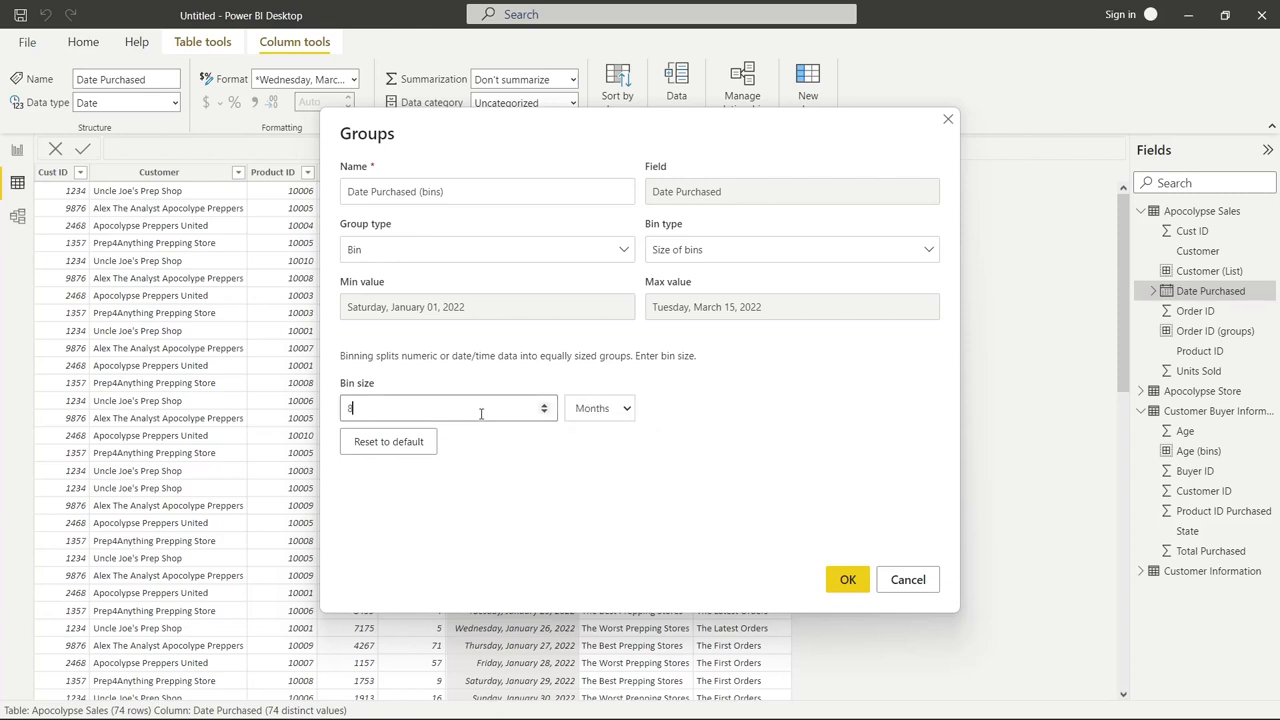
{"action": "key", "text": "BackSpace"}
{"action": "type", "text": "1"}
{"action": "left_click", "coordinate": [847, 581]}
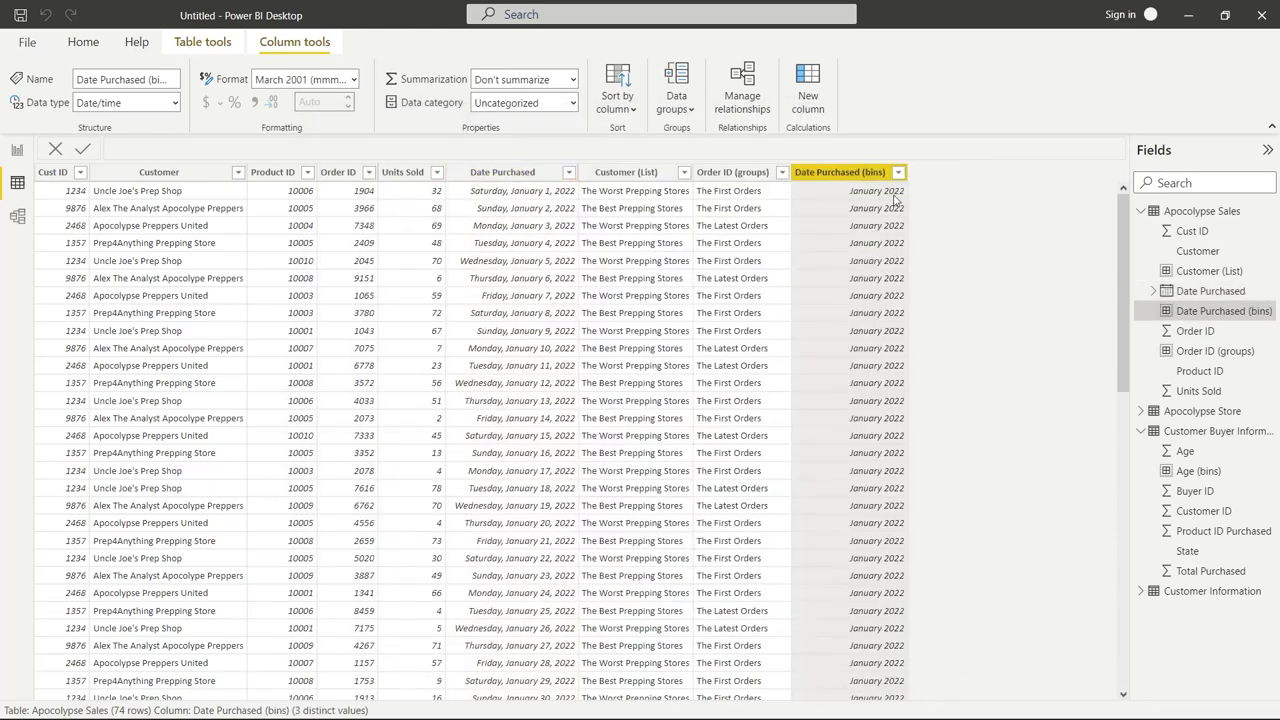
{"action": "scroll", "coordinate": [878, 300], "scroll_direction": "down", "scroll_amount": 3}
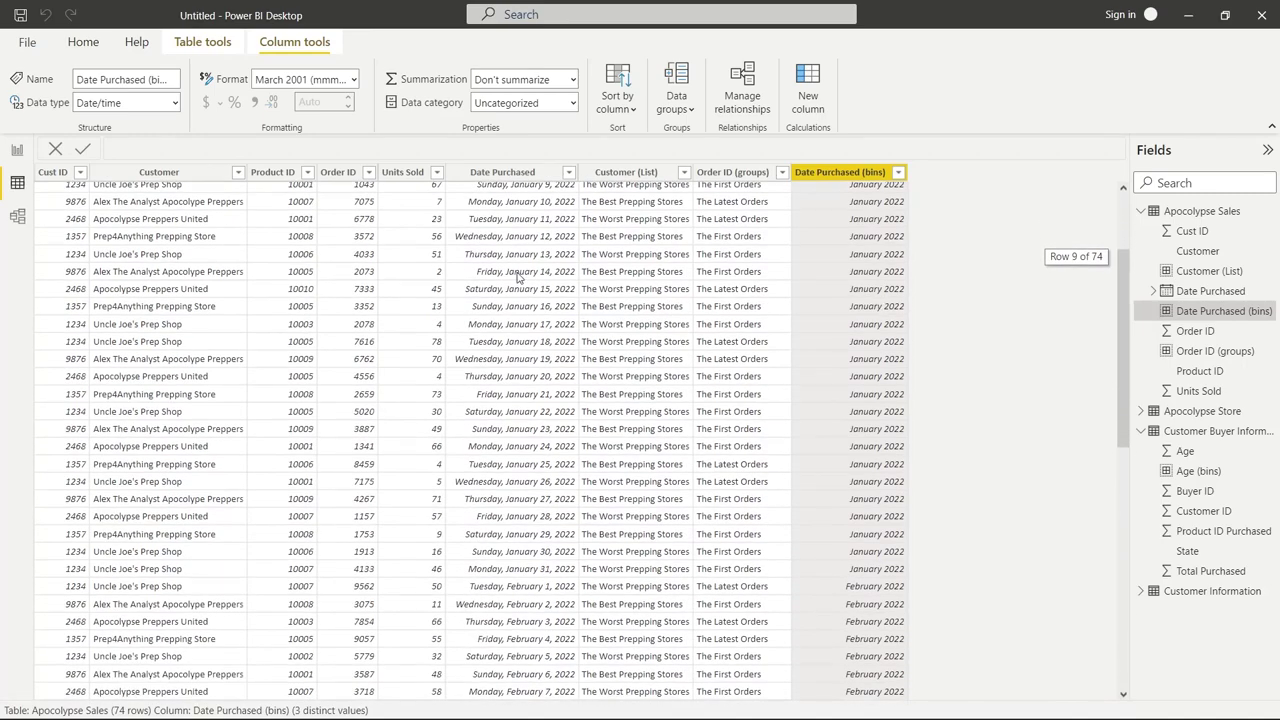
{"action": "scroll", "coordinate": [812, 318], "scroll_direction": "down", "scroll_amount": 7}
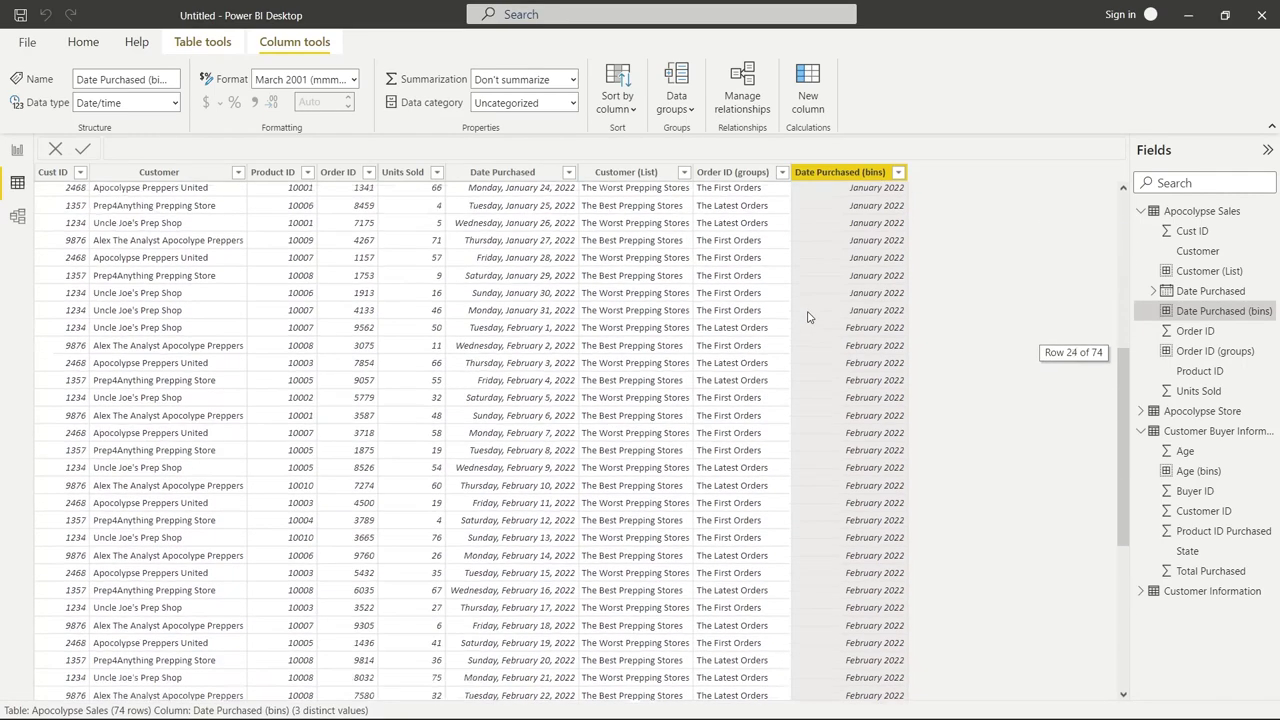
{"action": "scroll", "coordinate": [884, 425], "scroll_direction": "down", "scroll_amount": 5}
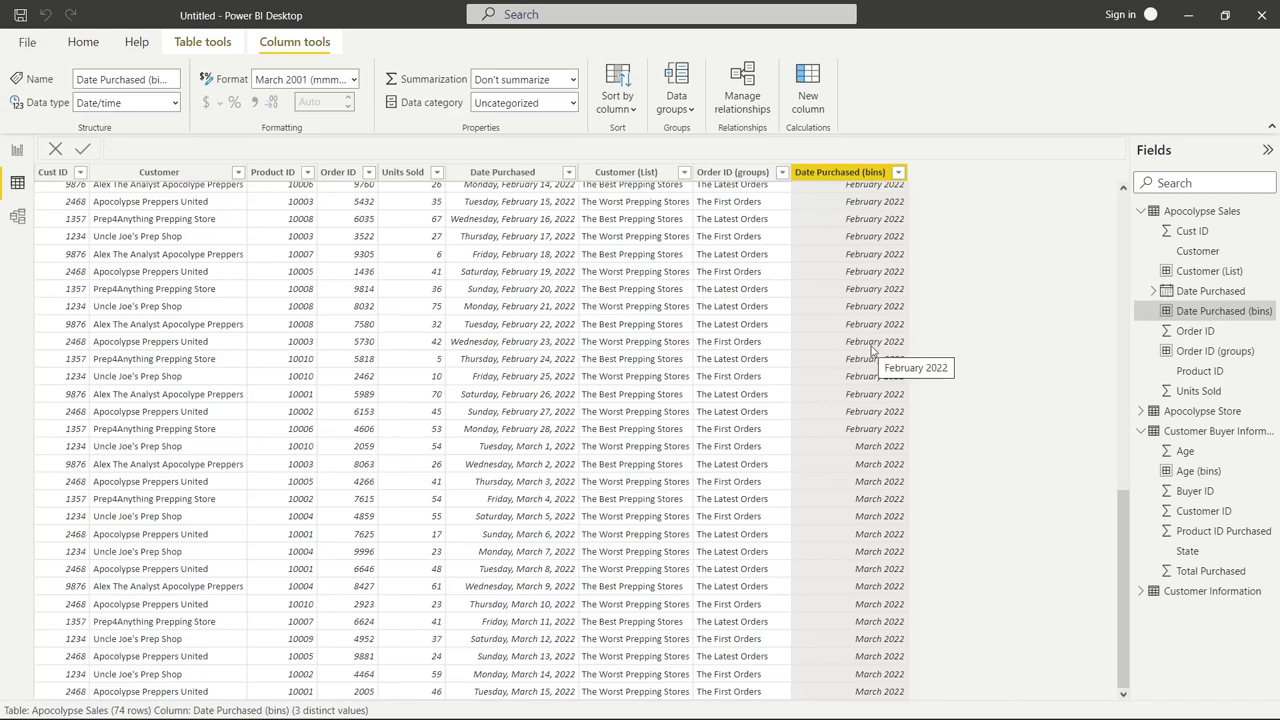
{"action": "scroll", "coordinate": [780, 300], "scroll_direction": "up", "scroll_amount": 15}
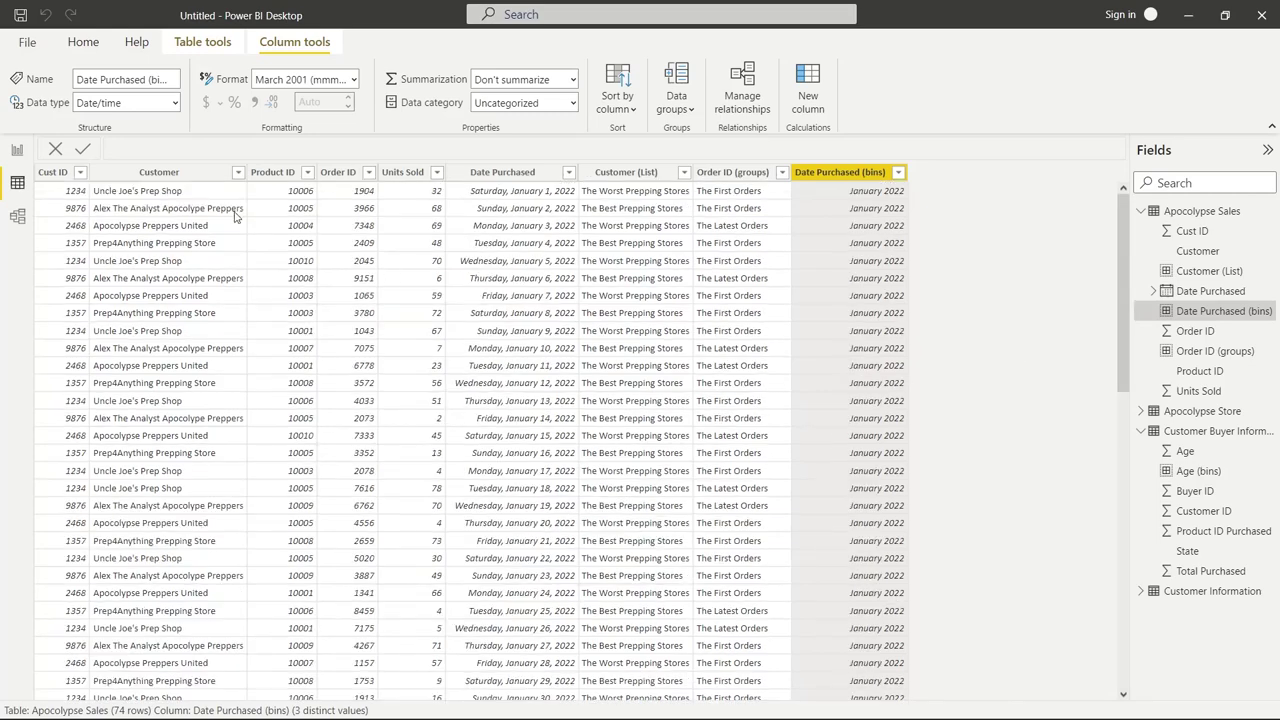
{"action": "left_click", "coordinate": [24, 156]}
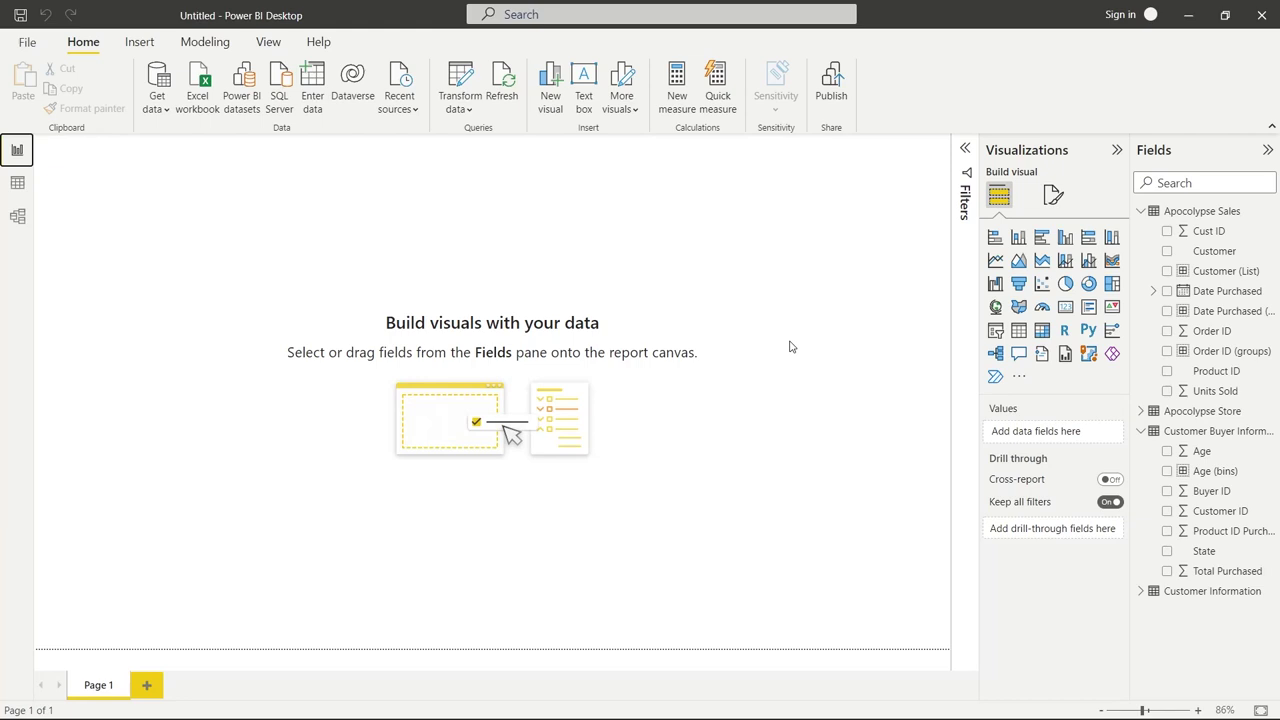
Step: Build a Buyer ID by Age (bins) column chart, then widen it and move it lower
{"action": "left_click", "coordinate": [1167, 492]}
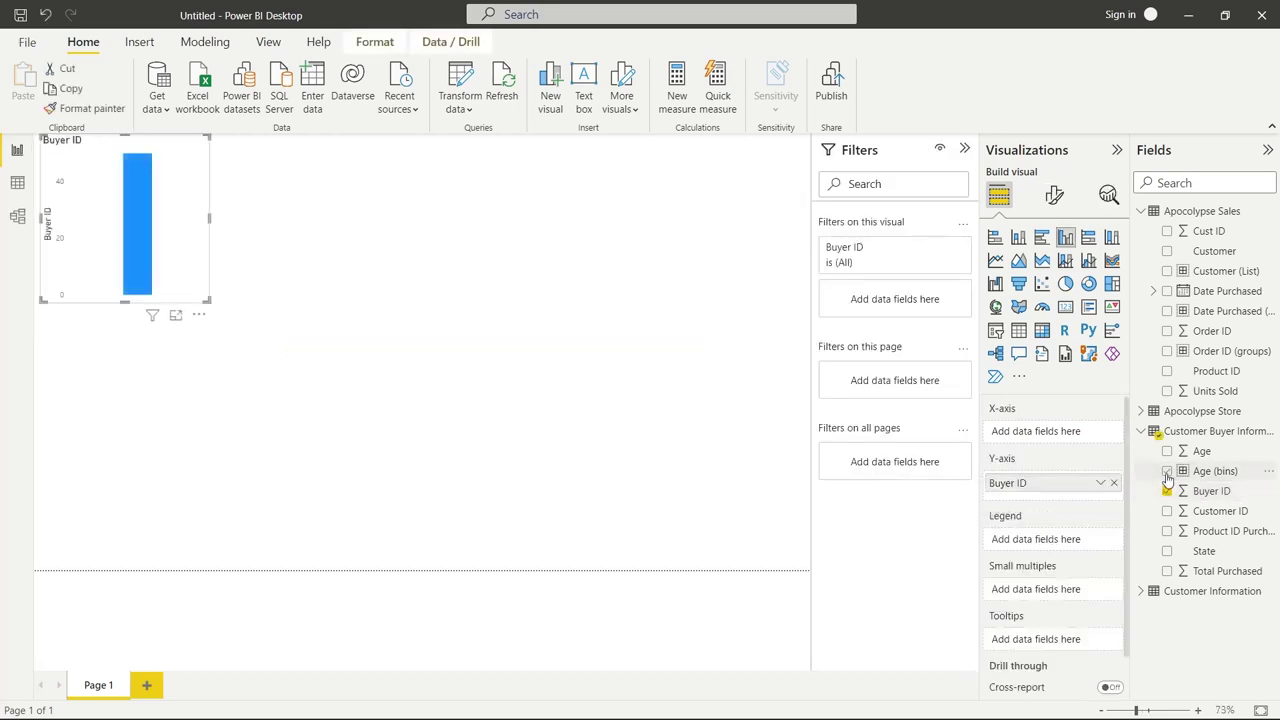
{"action": "left_click", "coordinate": [1167, 473]}
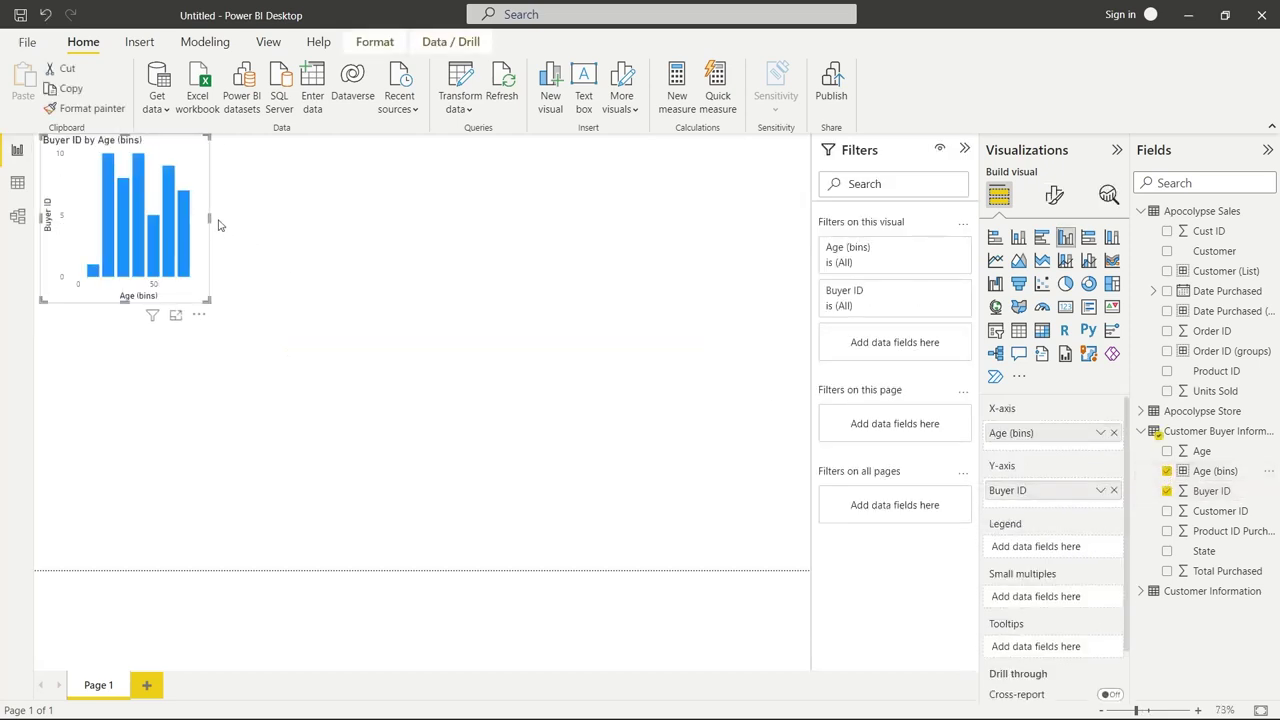
{"action": "left_click_drag", "start_coordinate": [208, 216], "coordinate": [584, 216]}
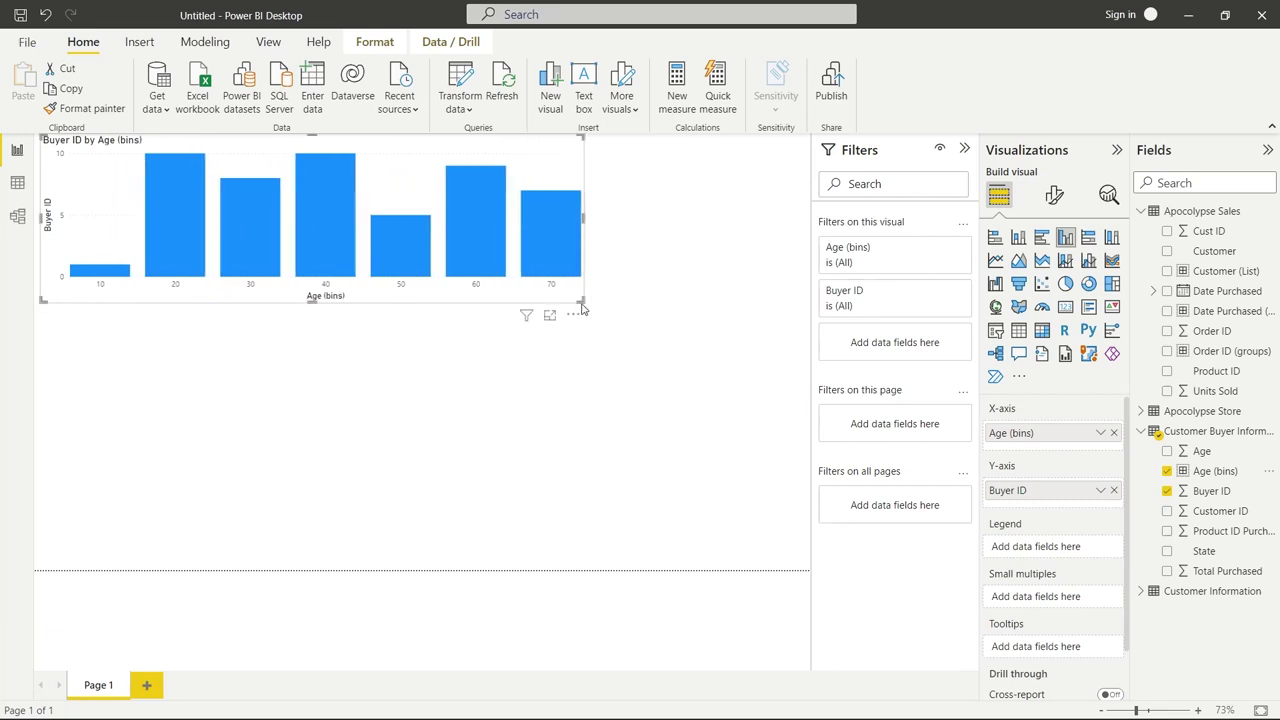
{"action": "left_click_drag", "start_coordinate": [533, 304], "coordinate": [571, 444]}
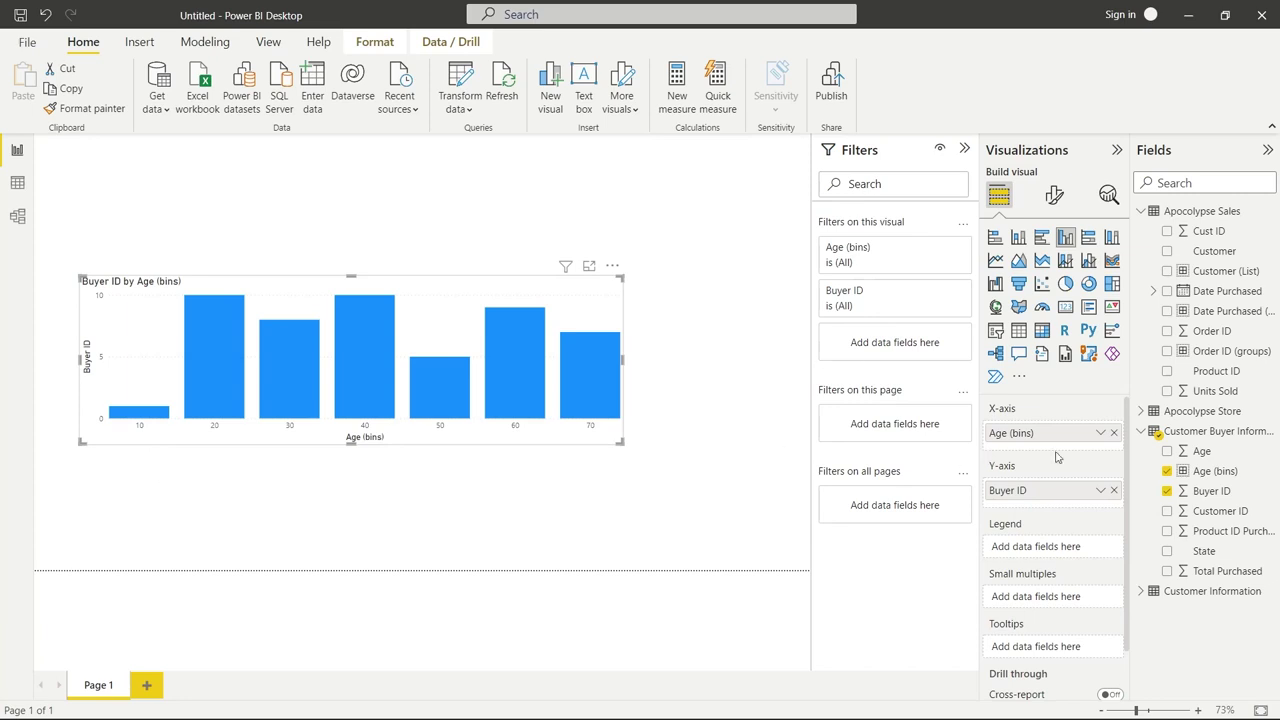
Step: Add Age under Age (bins) on the X-axis and test drilling down to ages and back up
{"action": "left_click_drag", "start_coordinate": [1230, 458], "coordinate": [1065, 453]}
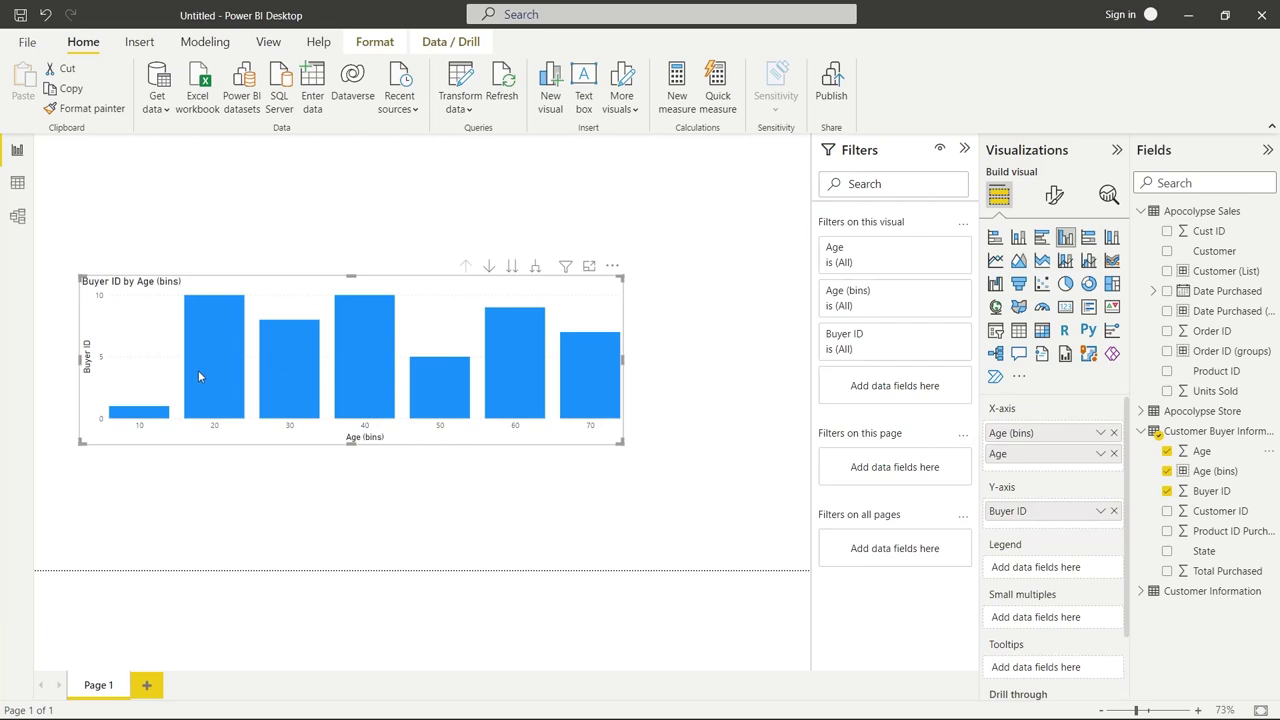
{"action": "left_click", "coordinate": [489, 267]}
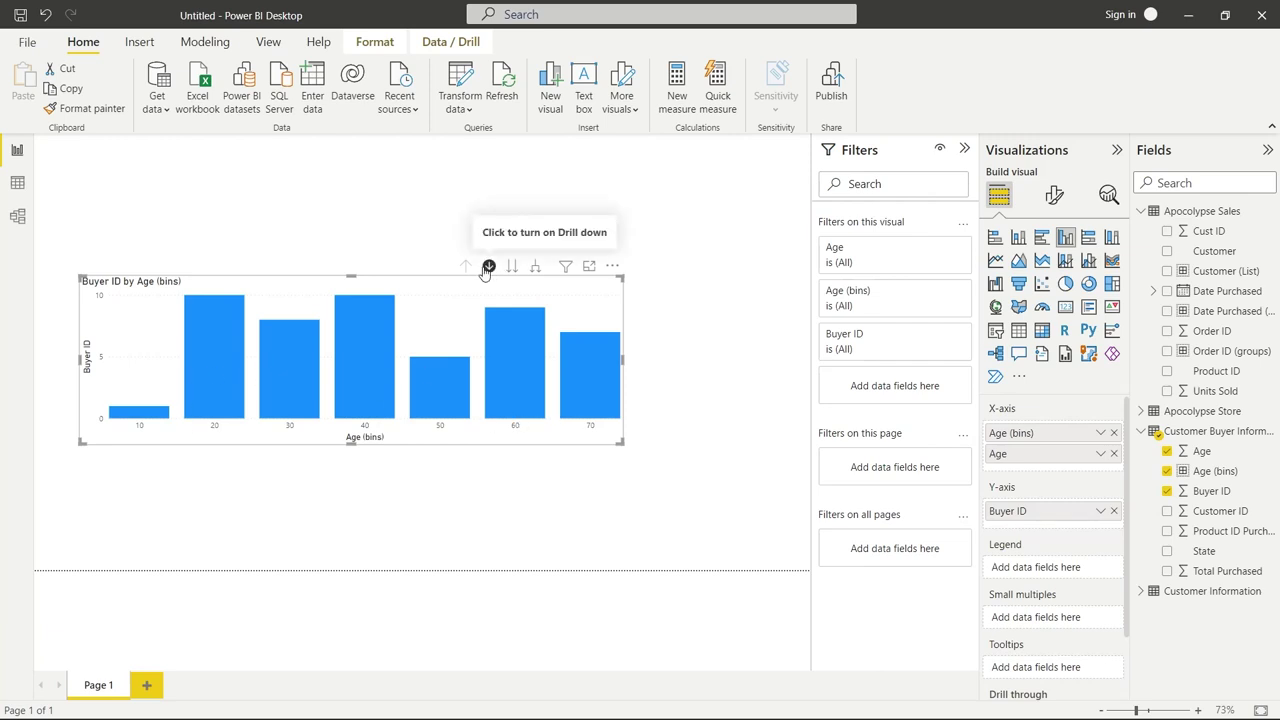
{"action": "left_click", "coordinate": [512, 266]}
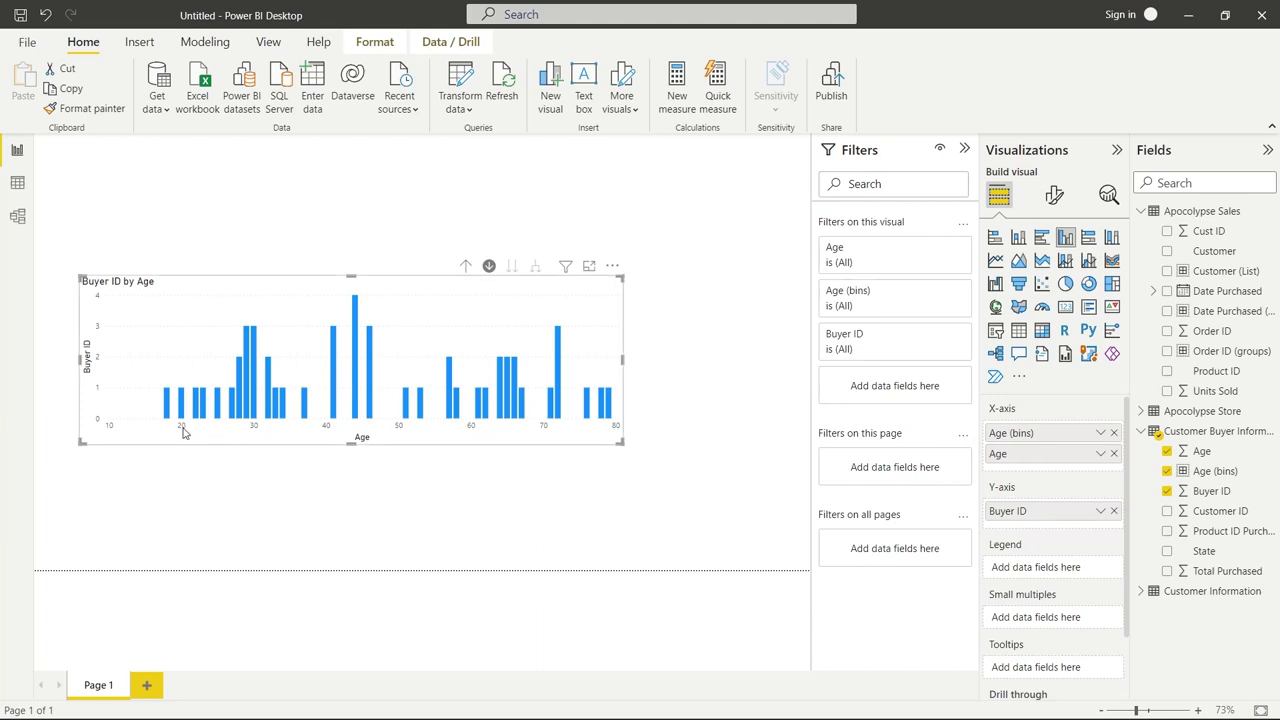
{"action": "left_click", "coordinate": [466, 266]}
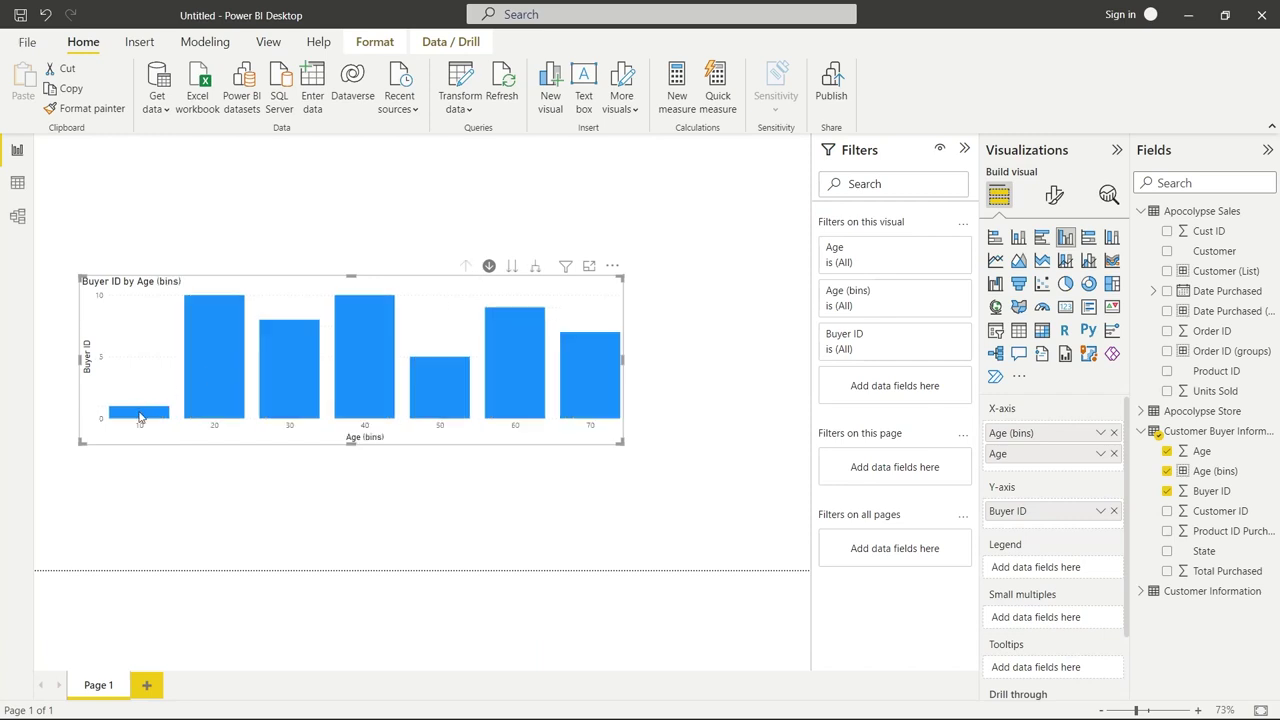
Step: Narrow the age chart and stretch it up to the top of the page, then deselect it
{"action": "mouse_move", "coordinate": [141, 417]}
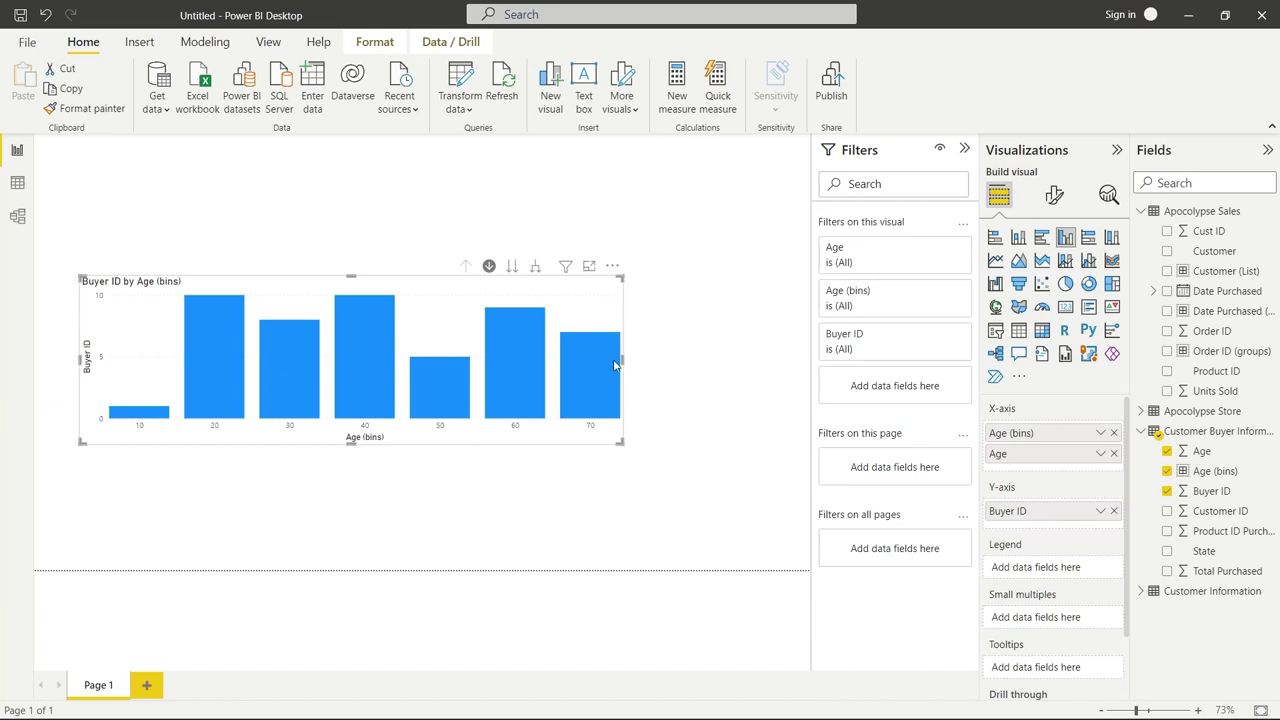
{"action": "left_click_drag", "start_coordinate": [614, 366], "coordinate": [336, 360]}
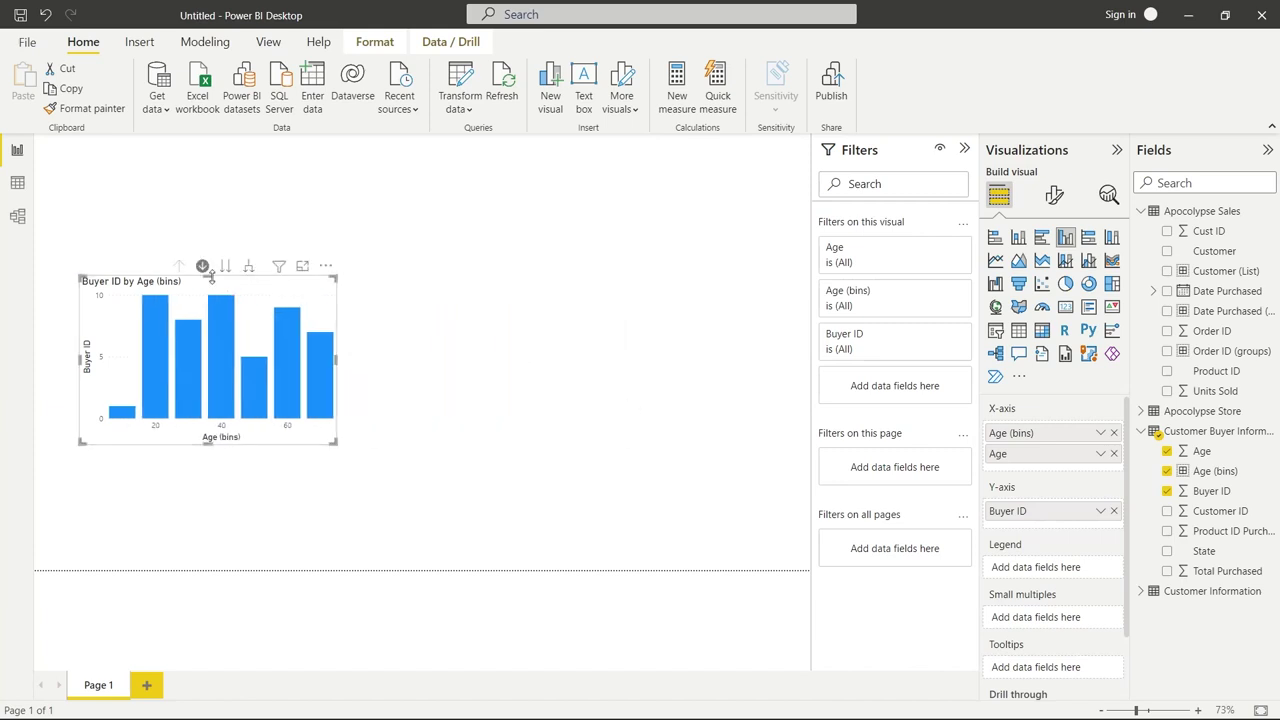
{"action": "left_click_drag", "start_coordinate": [211, 277], "coordinate": [210, 190]}
{"action": "left_click", "coordinate": [431, 349]}
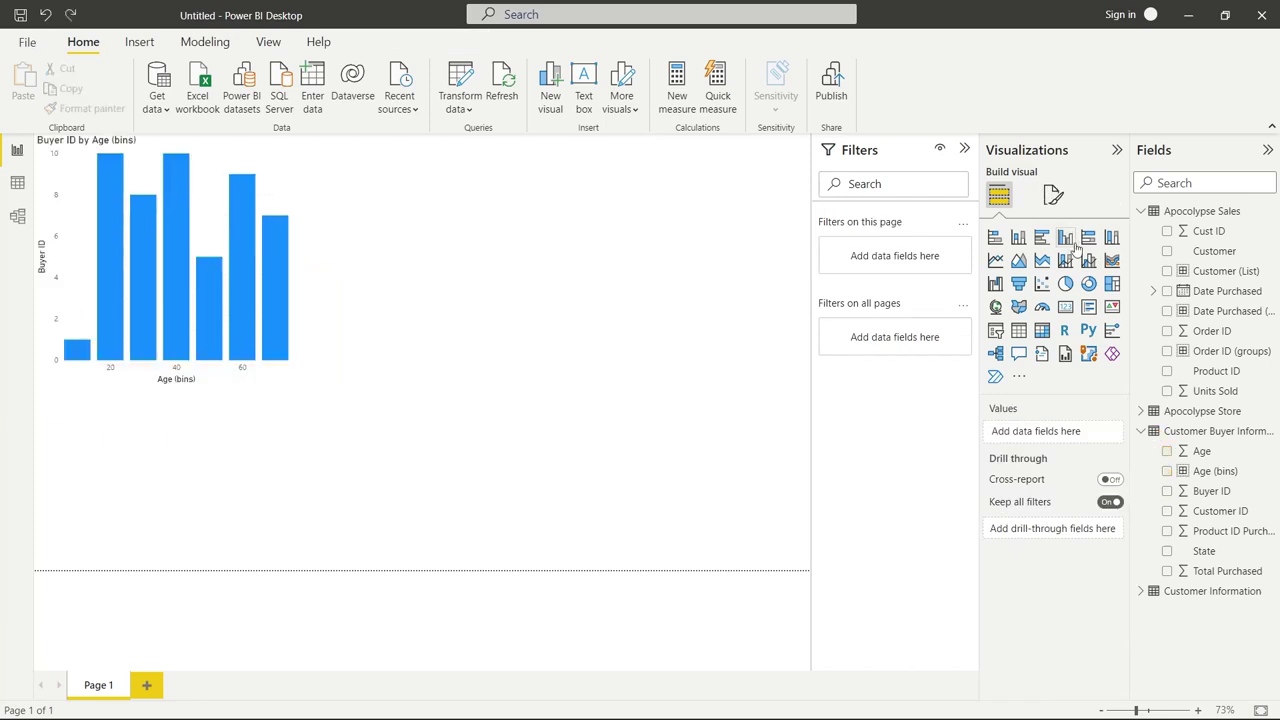
Step: Create a table of Customer (List) with Units Sold totals below the age chart
{"action": "left_click", "coordinate": [1167, 271]}
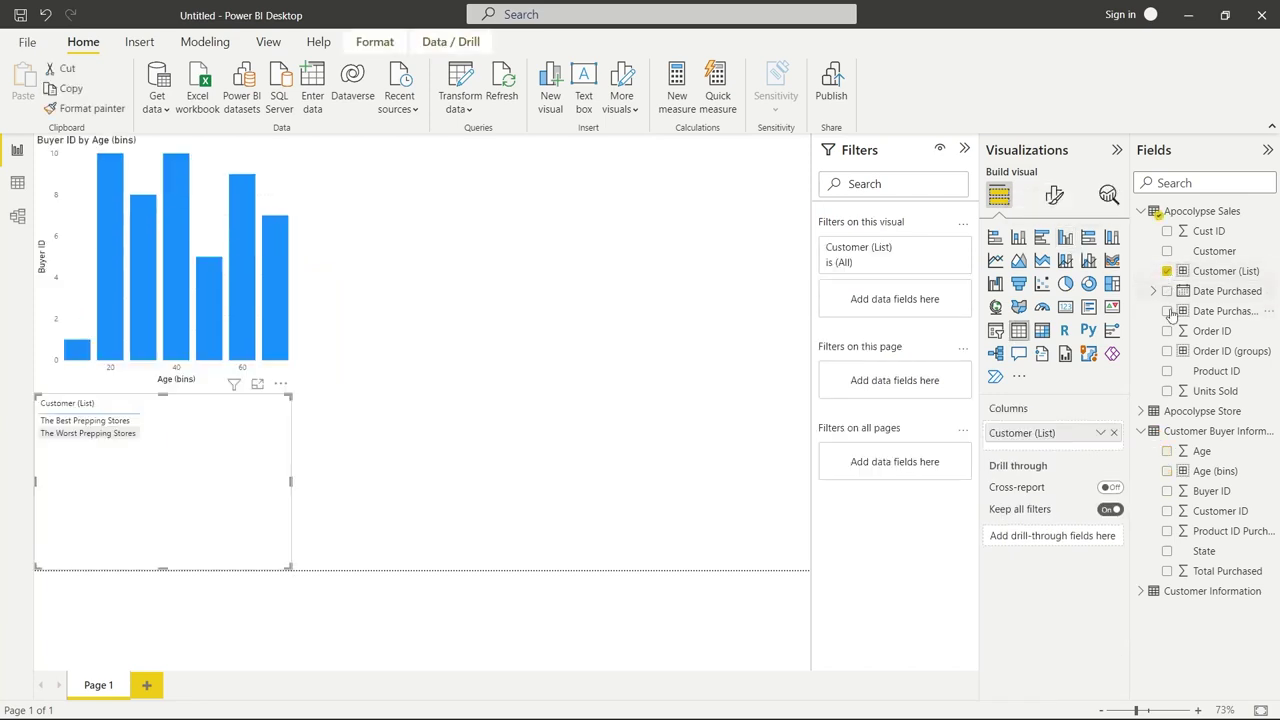
{"action": "left_click", "coordinate": [1167, 391]}
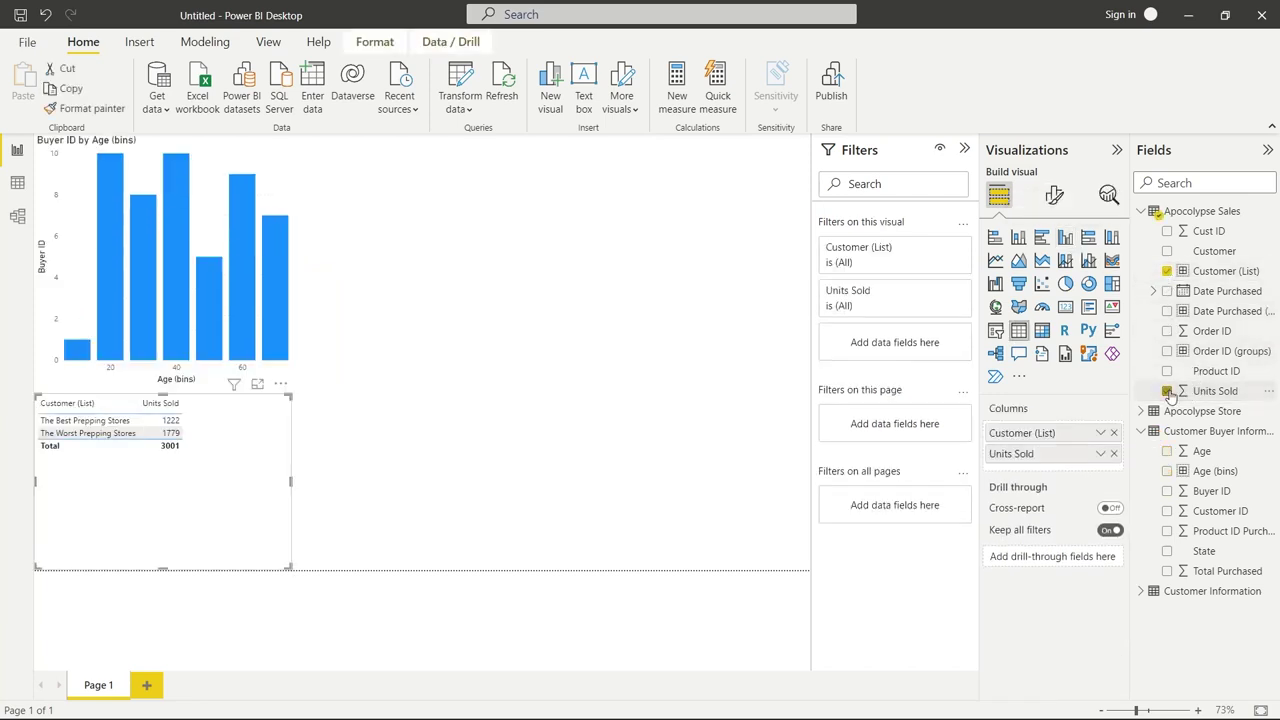
{"action": "left_click", "coordinate": [180, 437]}
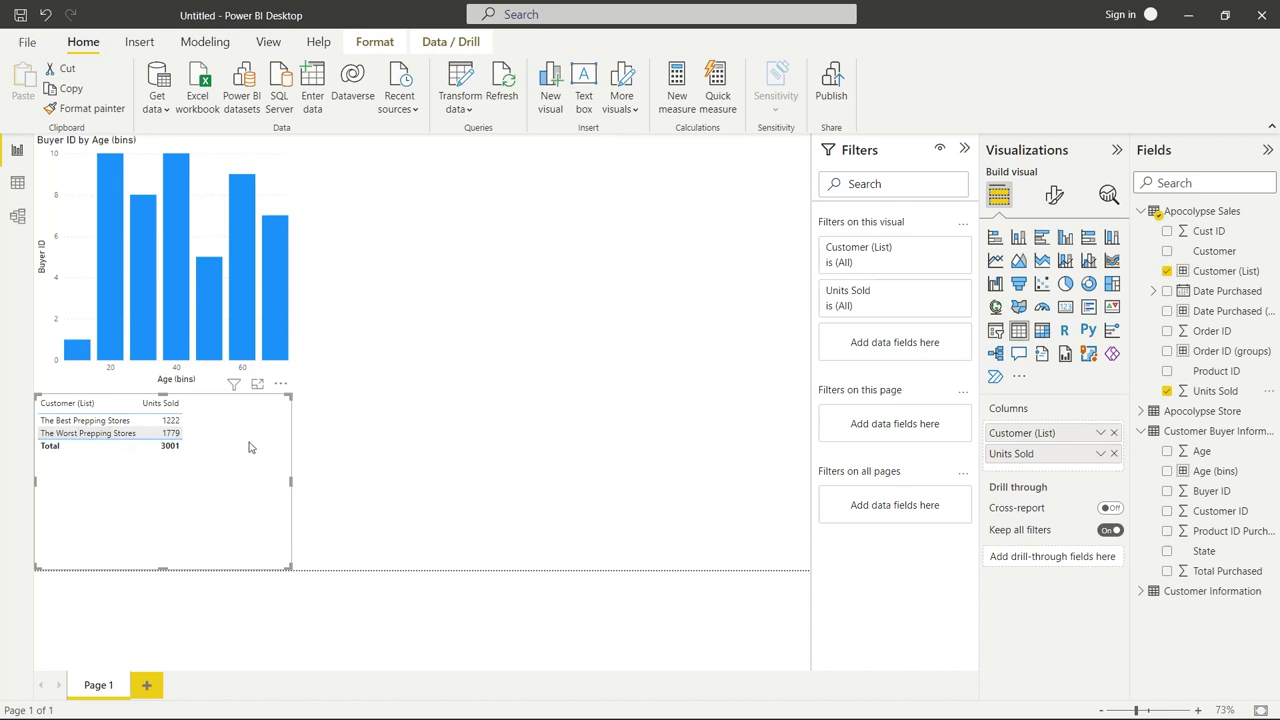